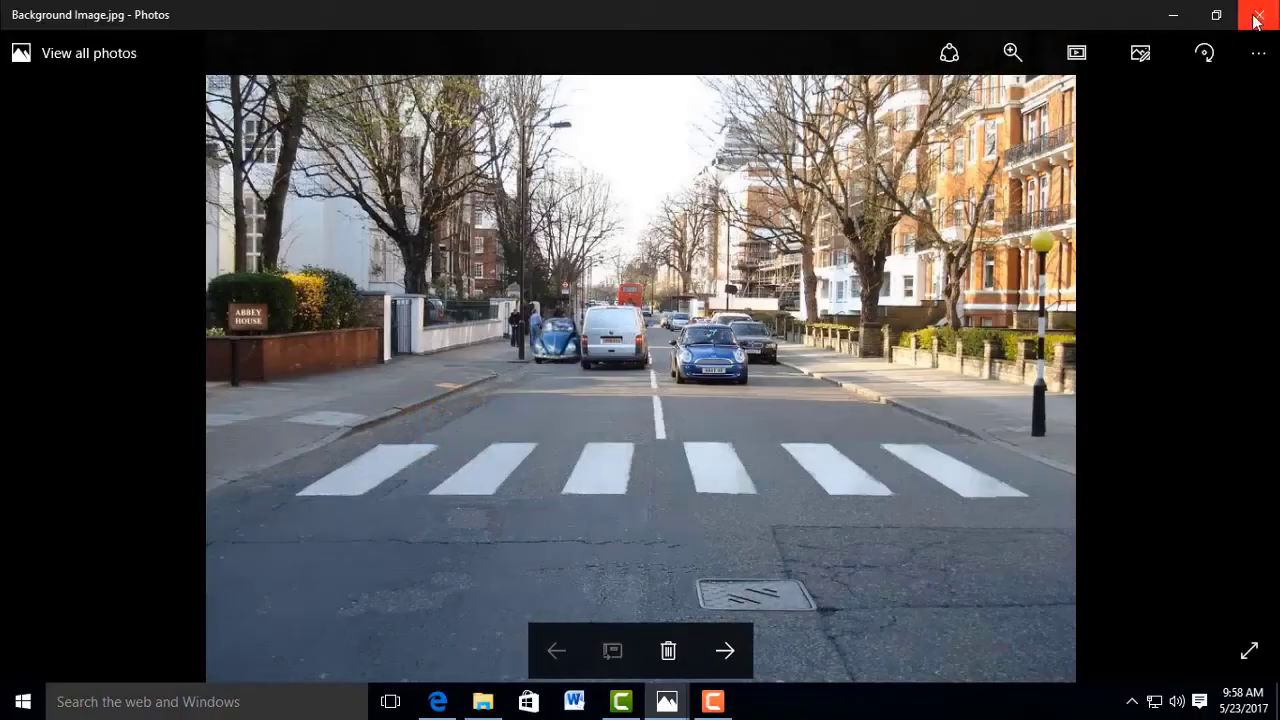
Step: Close the background image preview, switch to Camtasia and show the available visual effects
left_click(1268, 16)
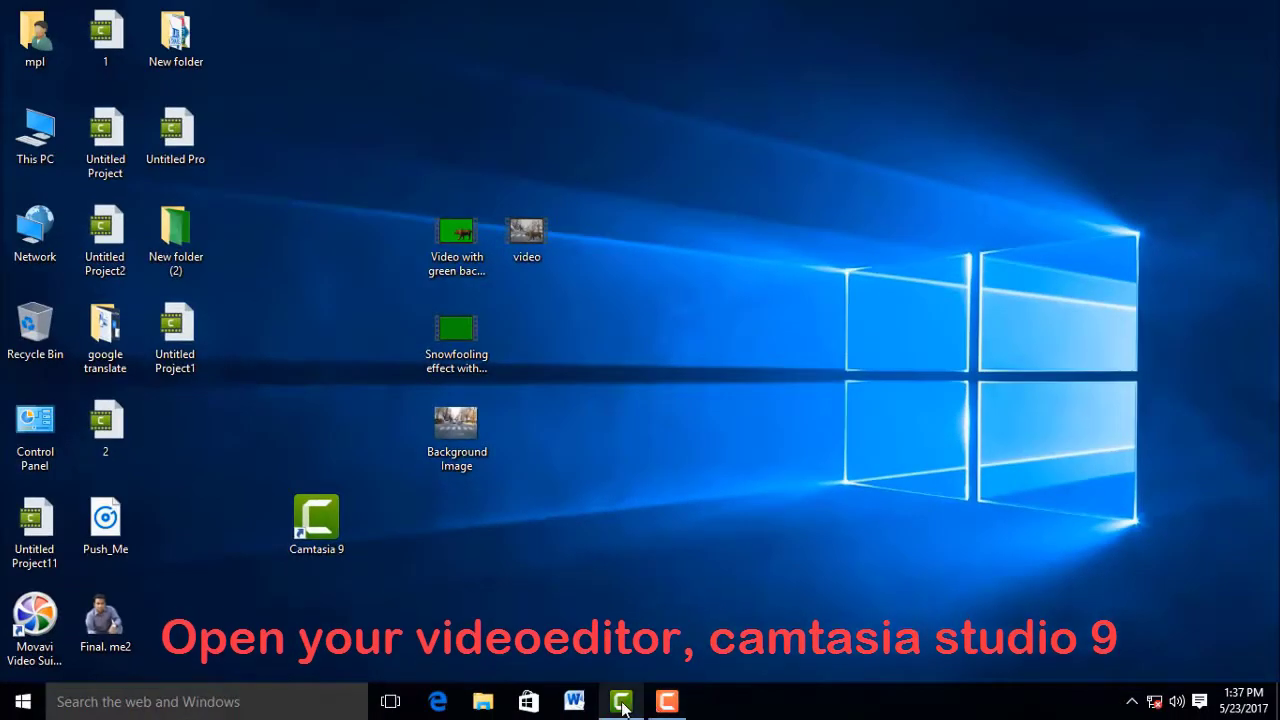
left_click(618, 703)
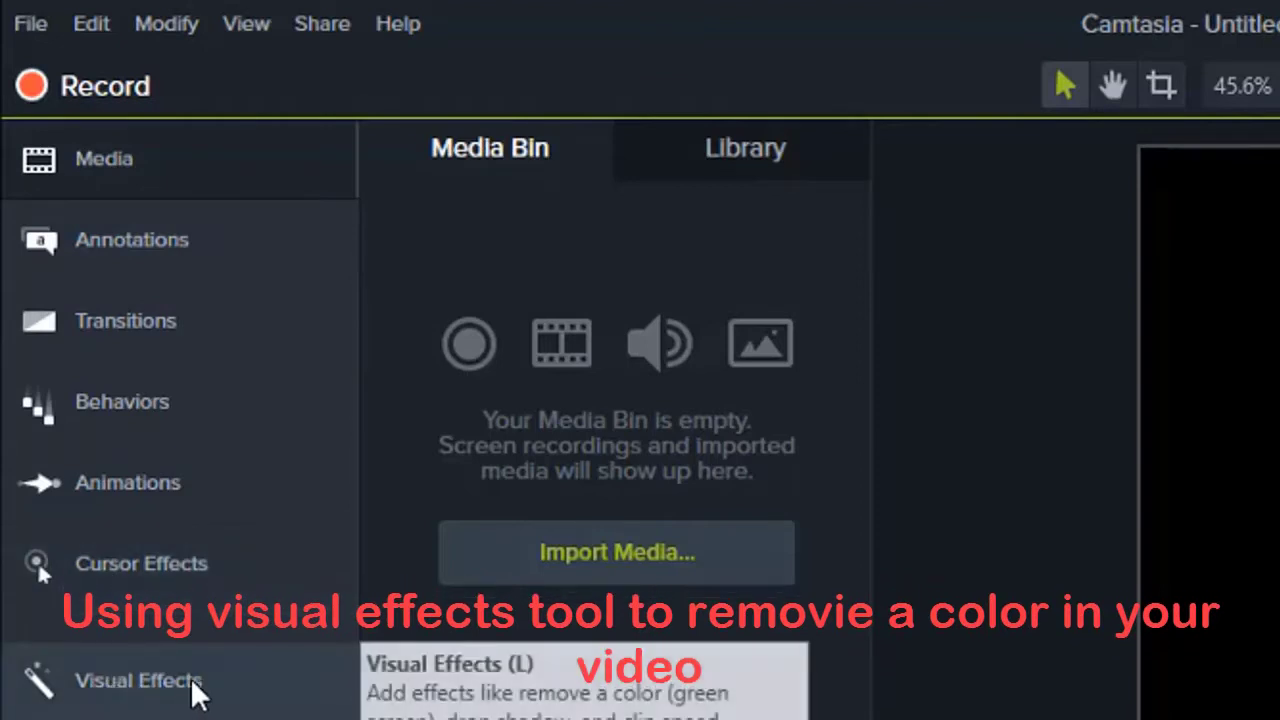
left_click(266, 678)
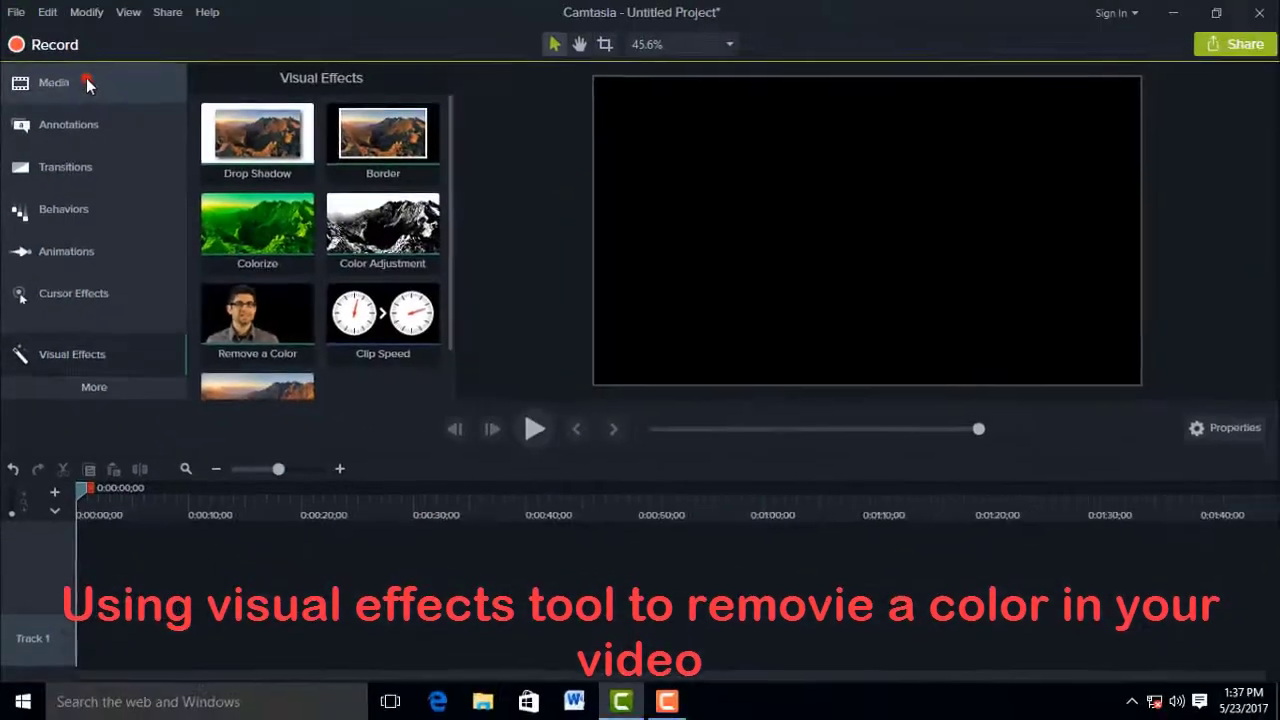
Step: Import Video with green background, Background Image and the Snowfooling effect video from the Desktop into the Media Bin
left_click(48, 86)
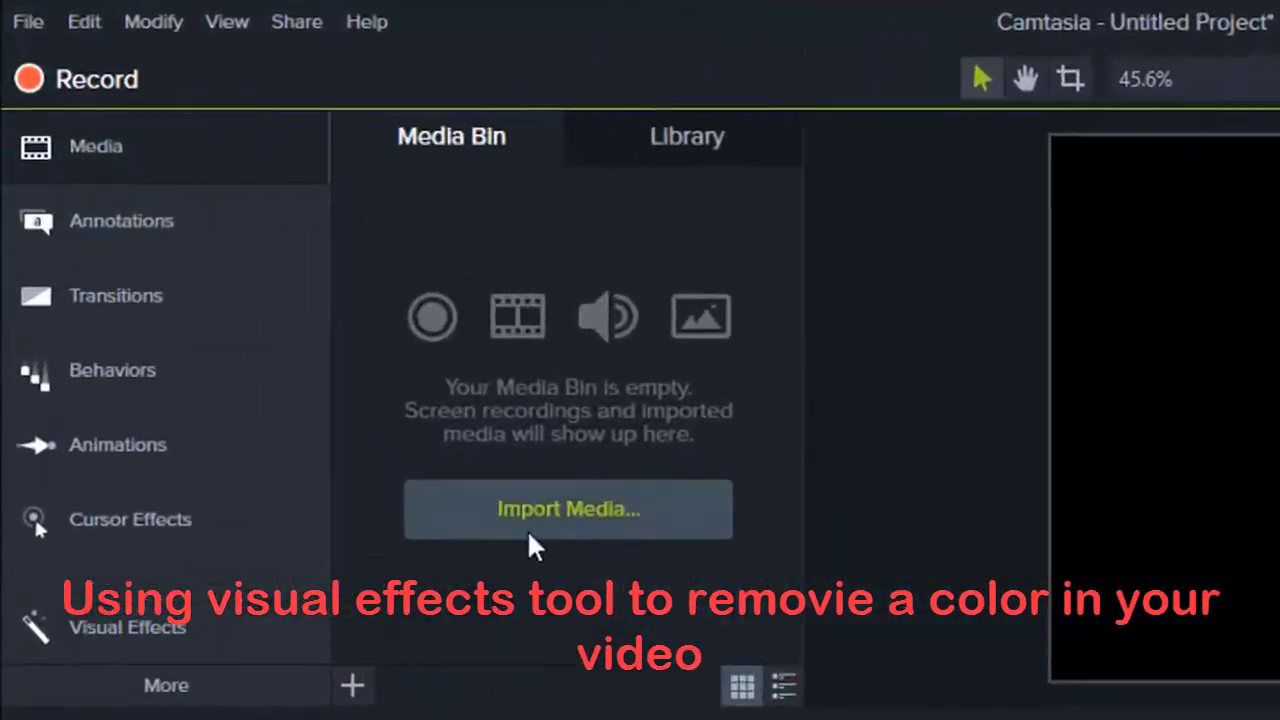
left_click(575, 508)
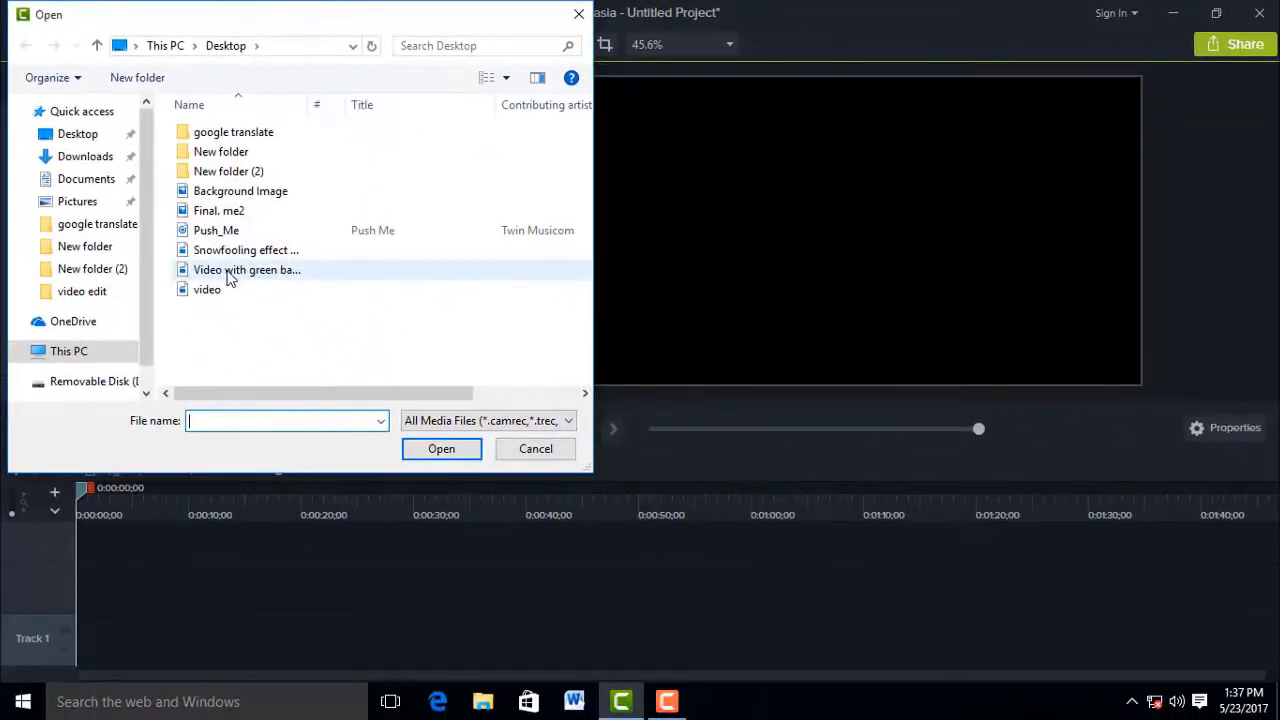
left_click(228, 275)
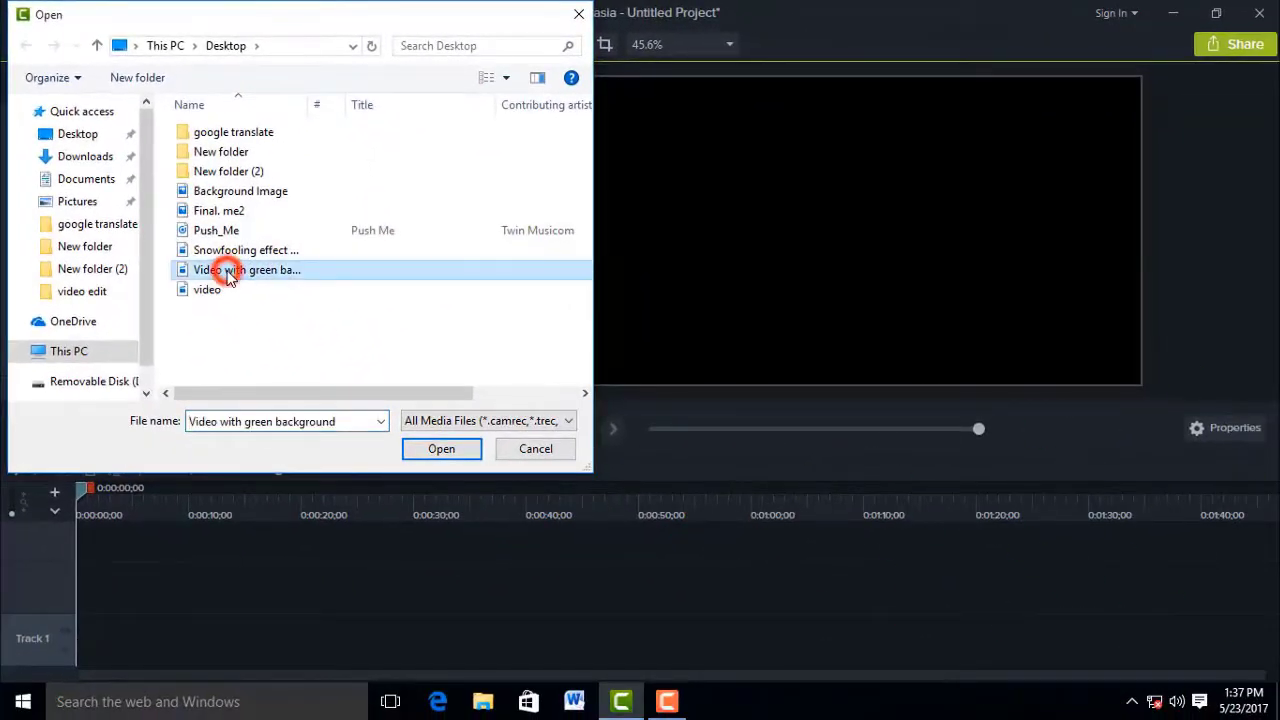
left_click(441, 449)
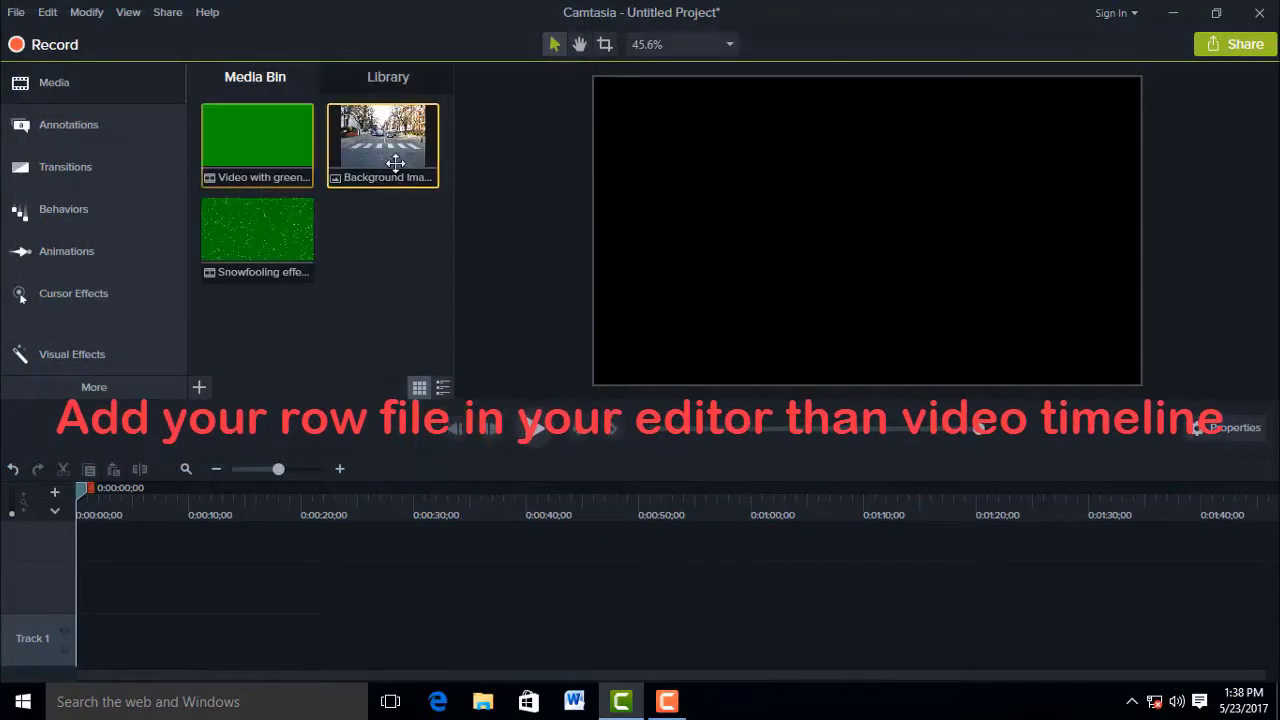
Step: Place Background Image at the start of Track 1, stretch it across the full canvas and extend the clip to about 30 seconds
left_click_drag(395, 163, 62, 649)
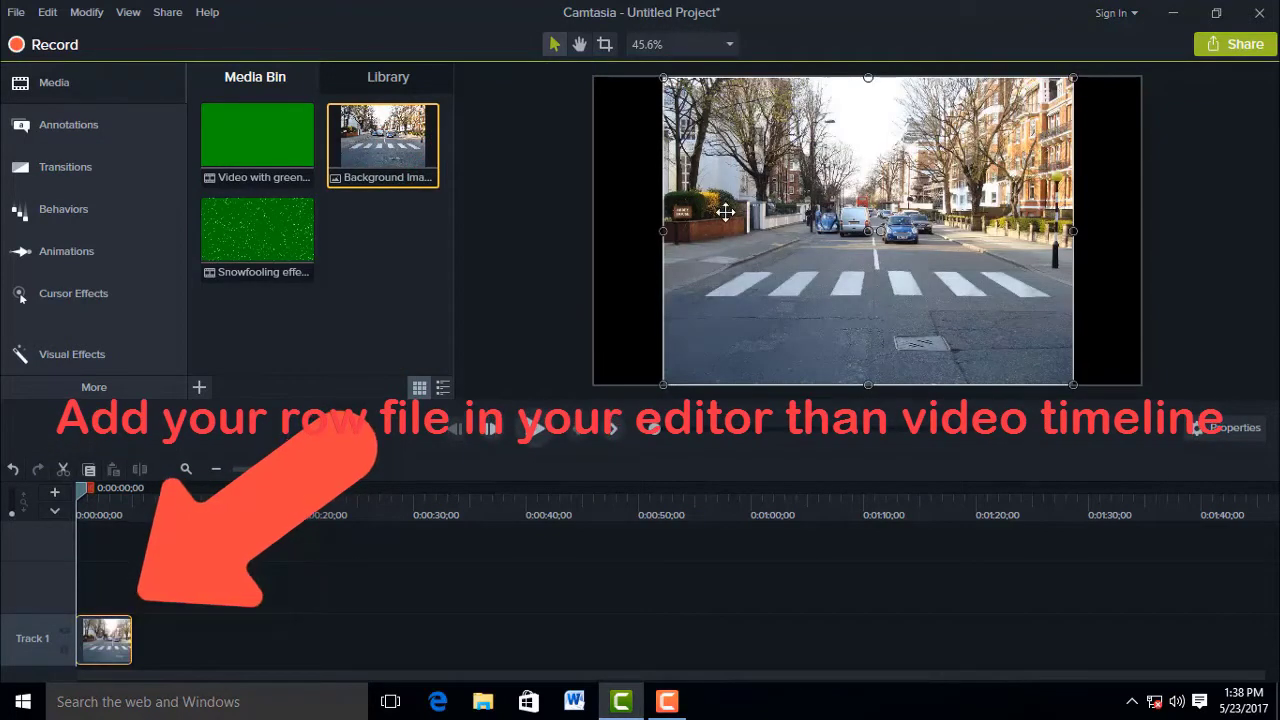
left_click_drag(663, 231, 594, 231)
left_click_drag(131, 640, 414, 613)
Step: Place Video with green background on Track 2 above the background, starting at about 9 seconds, and preview a frame within it
left_click_drag(278, 469, 285, 468)
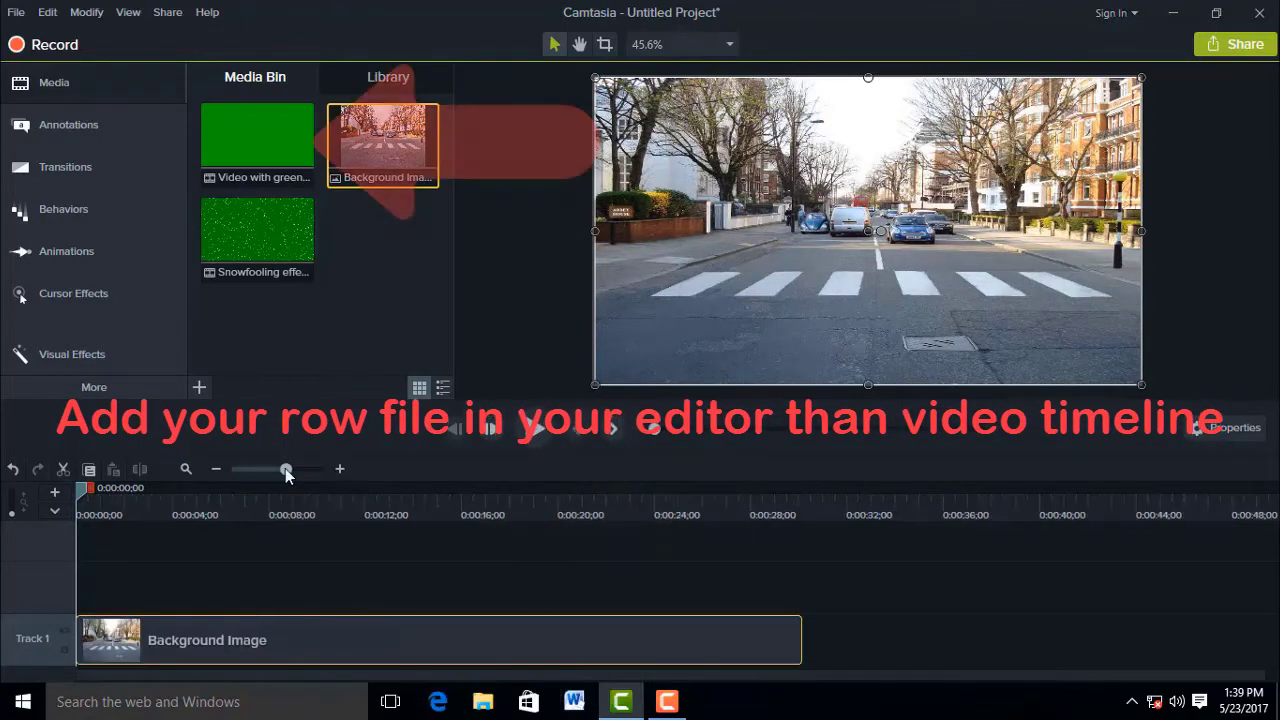
left_click_drag(266, 134, 295, 580)
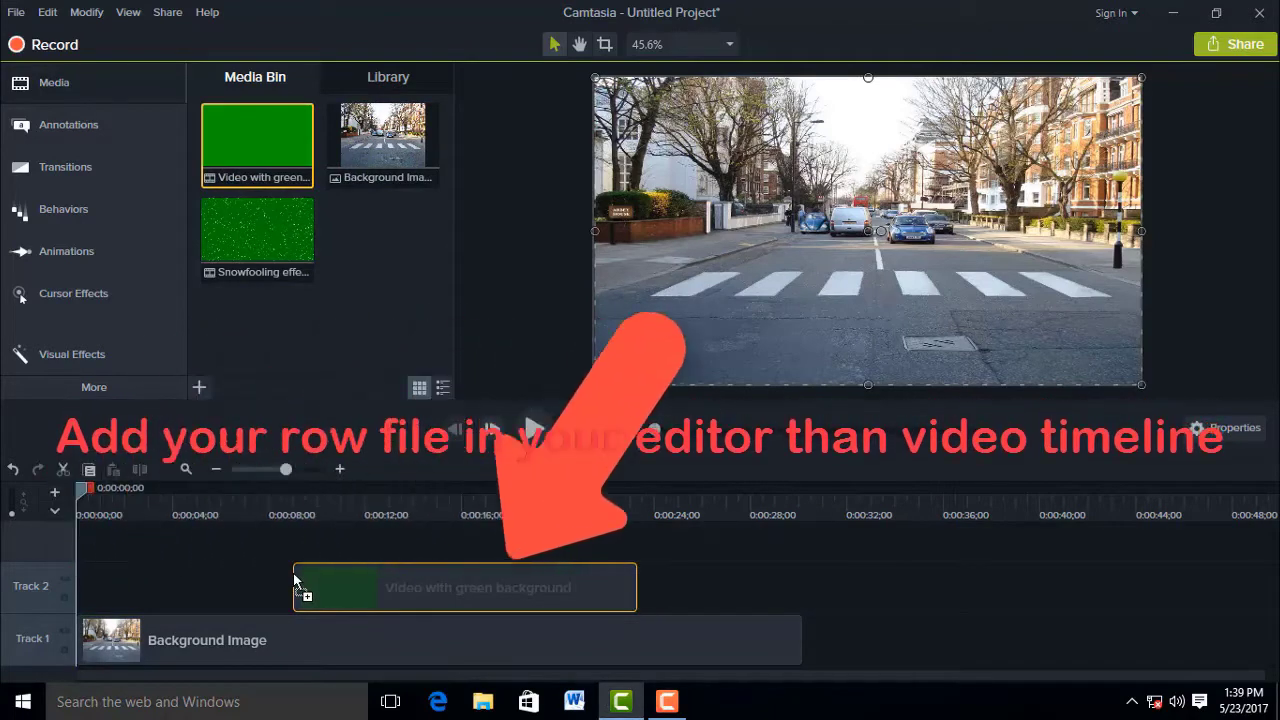
left_click(287, 500)
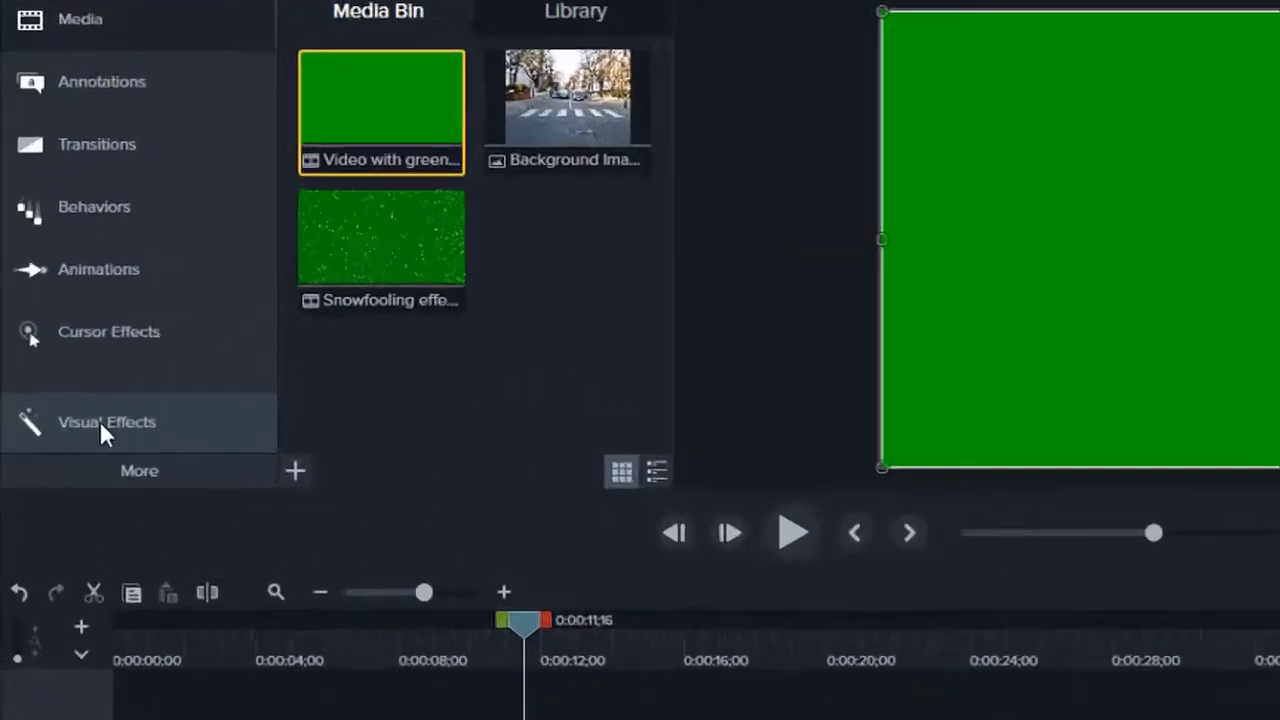
Step: Apply the Remove a Color visual effect to the green-background clip on Track 2 and expand the clip's effects
left_click(89, 356)
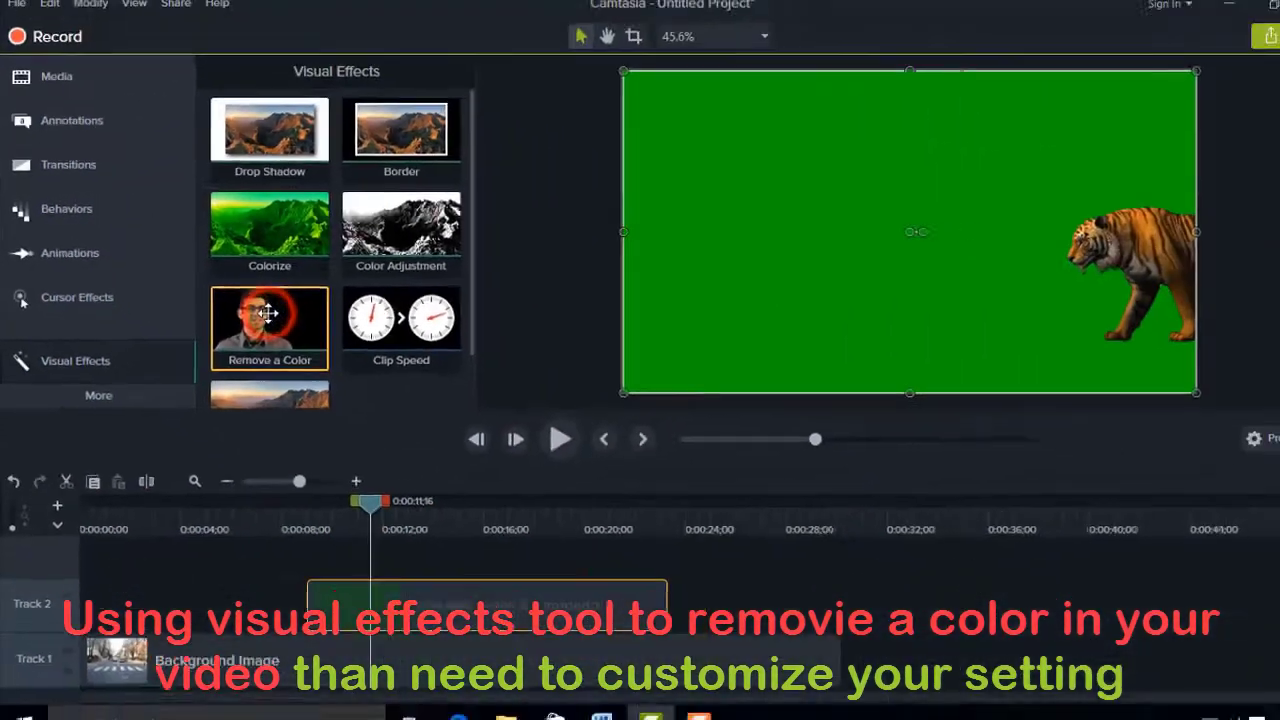
left_click_drag(548, 425, 669, 660)
left_click_drag(320, 427, 458, 603)
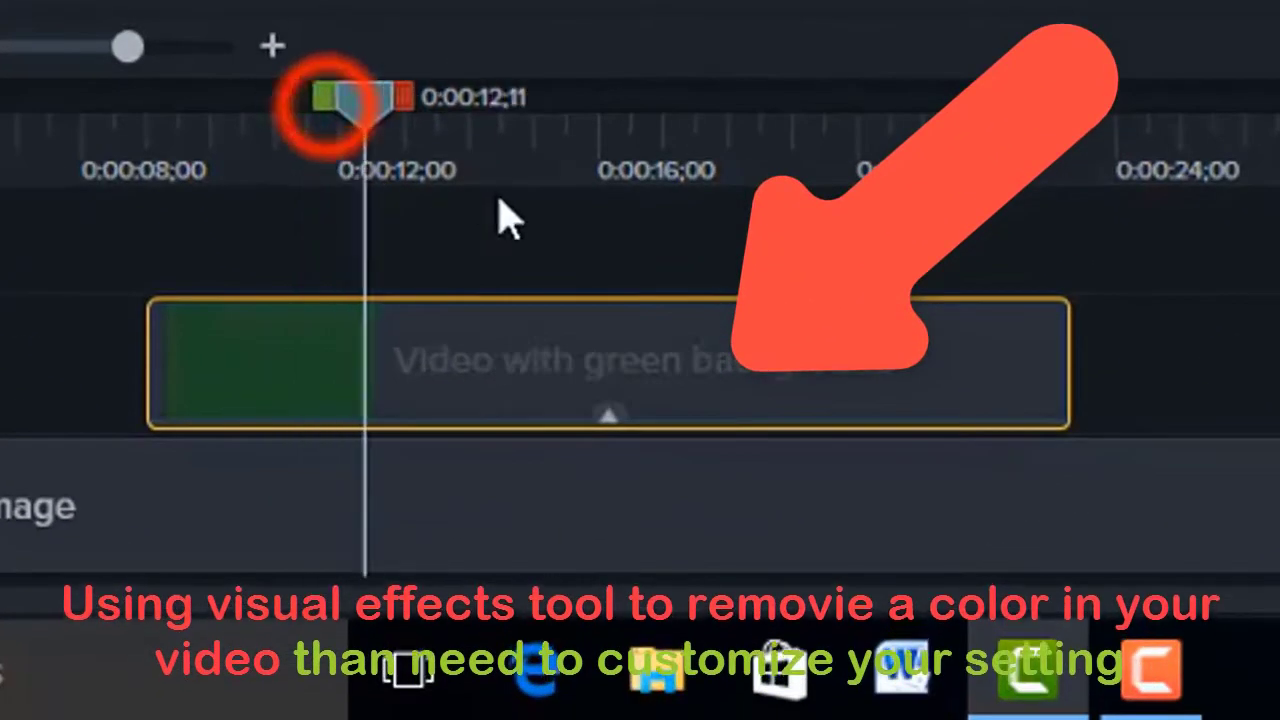
left_click(608, 414)
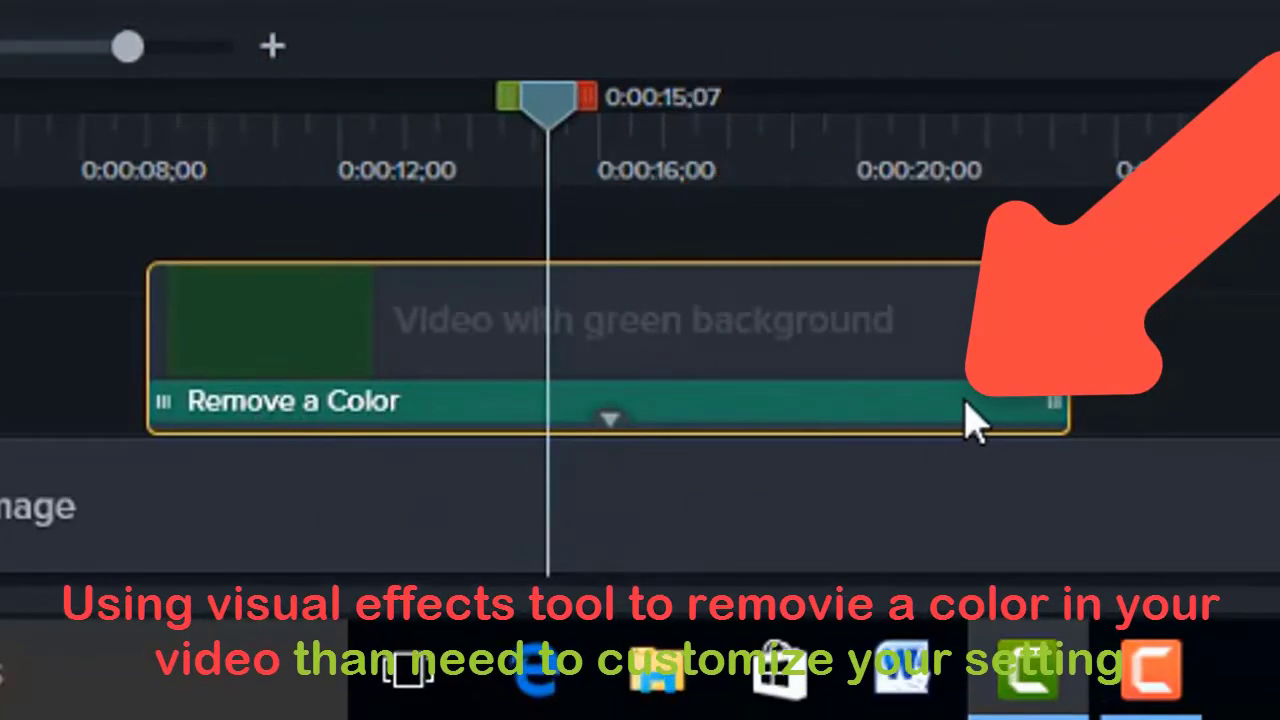
Step: Select the Remove a Color effect on the Track 2 clip and show its properties
left_click(978, 410)
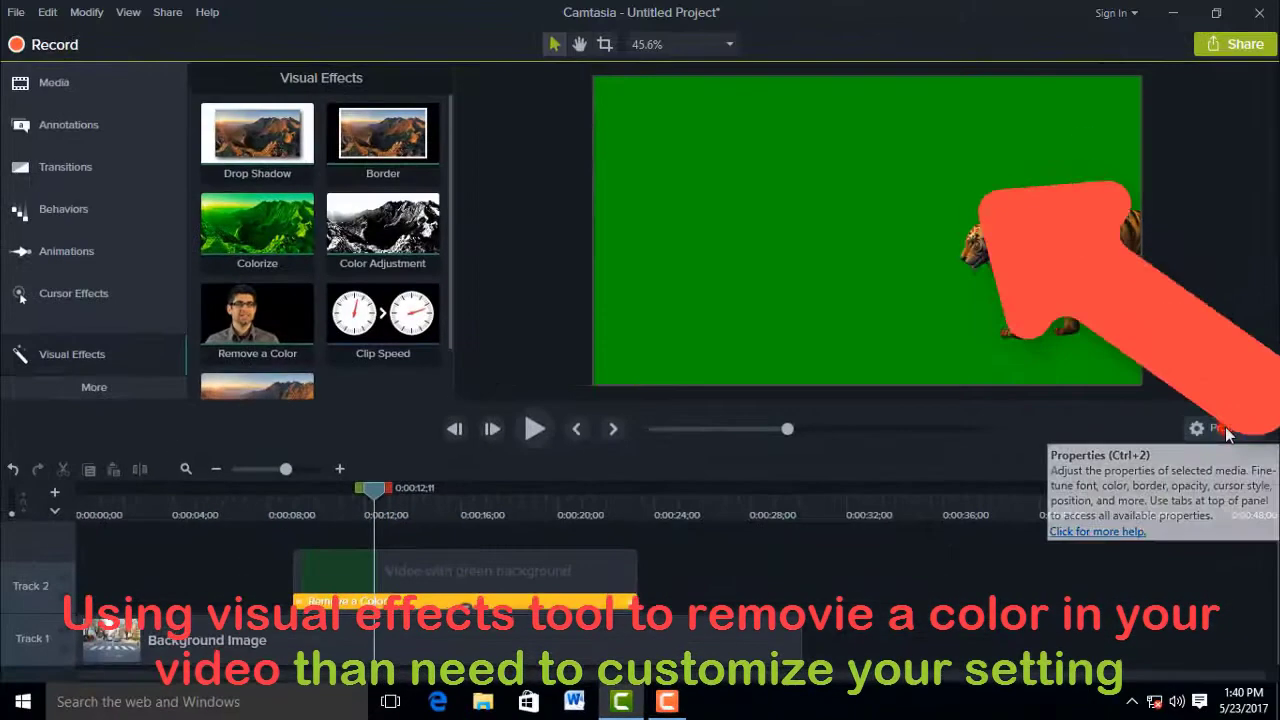
left_click(1226, 428)
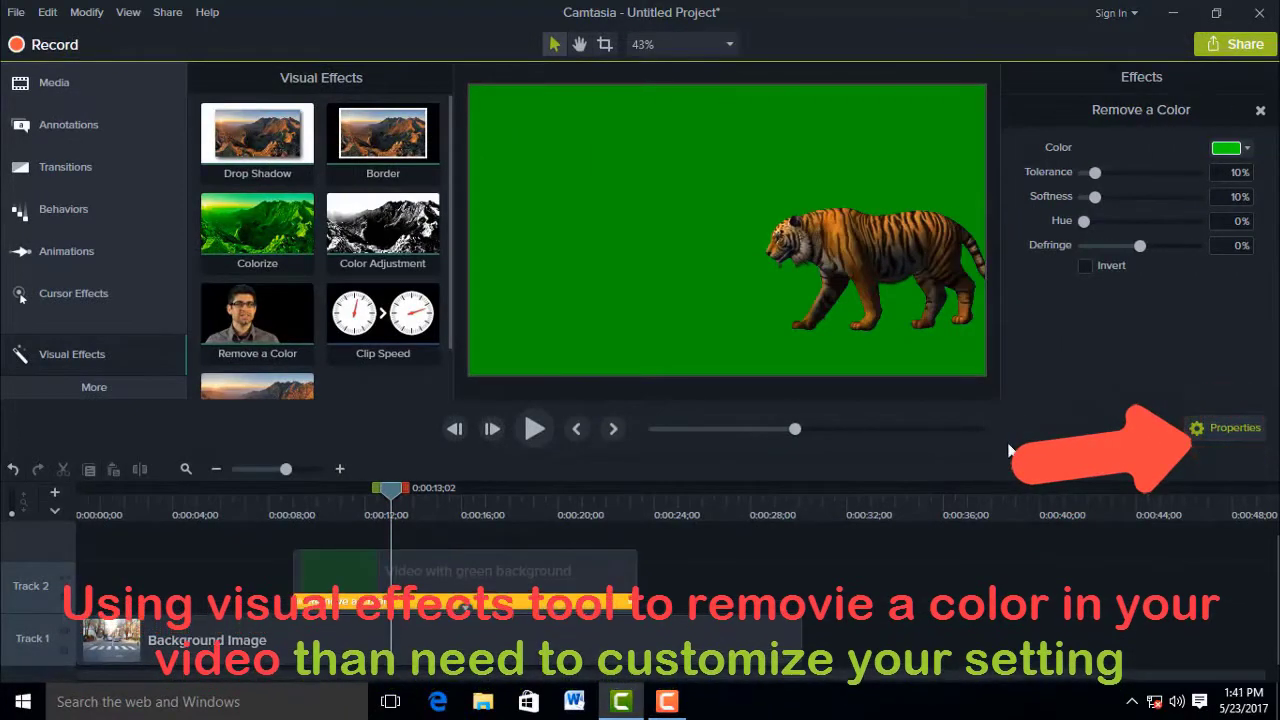
left_click(1222, 428)
left_click(1222, 428)
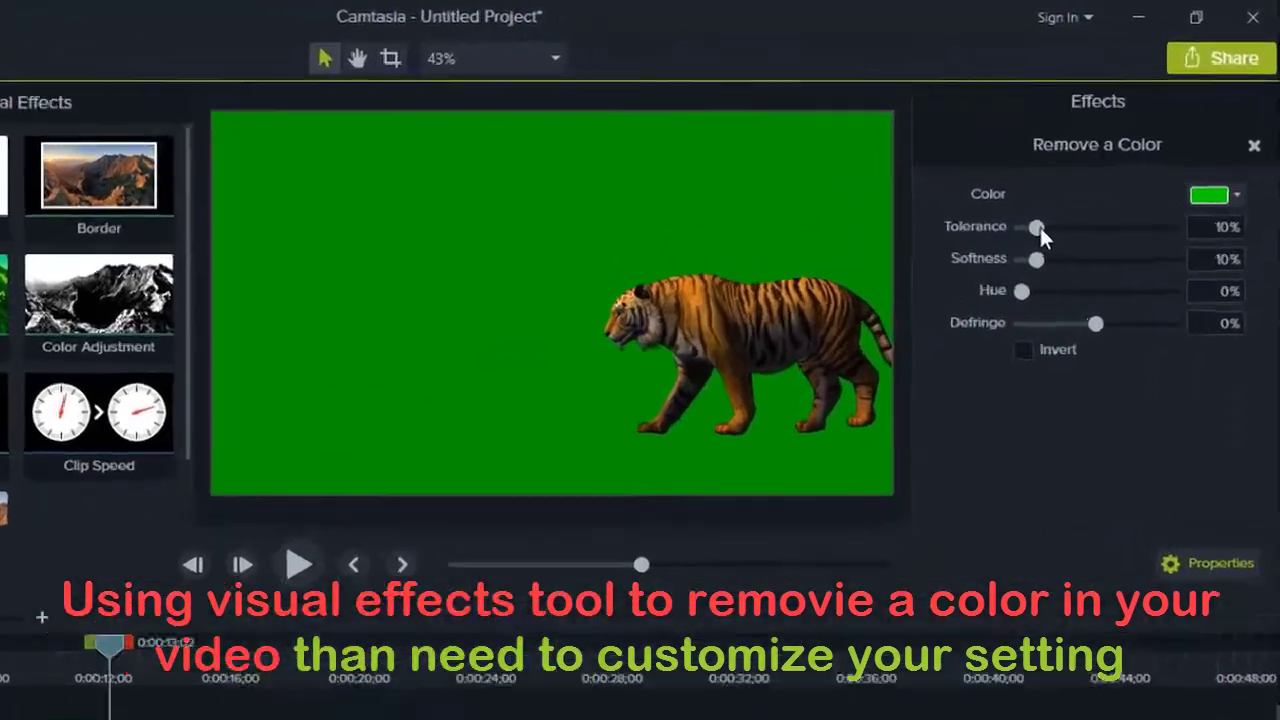
Step: Set Remove a Color to 24% tolerance, 17% softness, 13% hue and -57% defringe
left_click(1099, 171)
left_click_drag(1000, 264, 1019, 264)
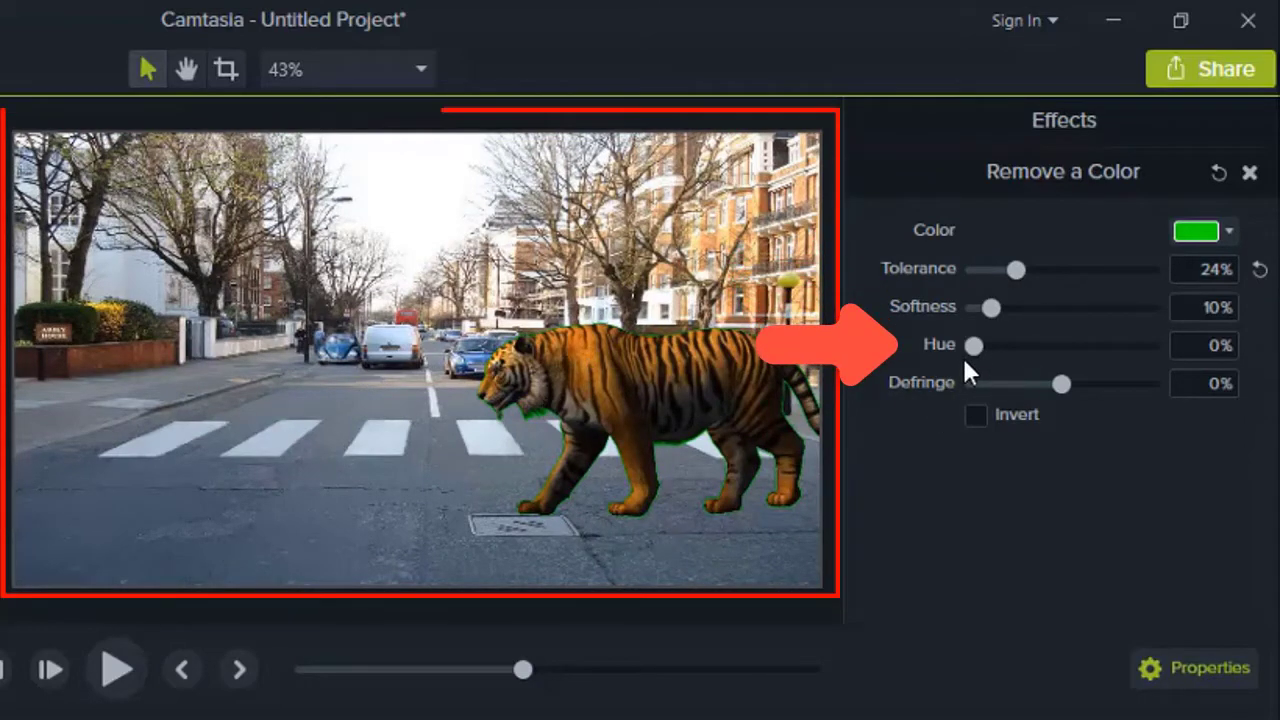
left_click_drag(972, 348, 995, 347)
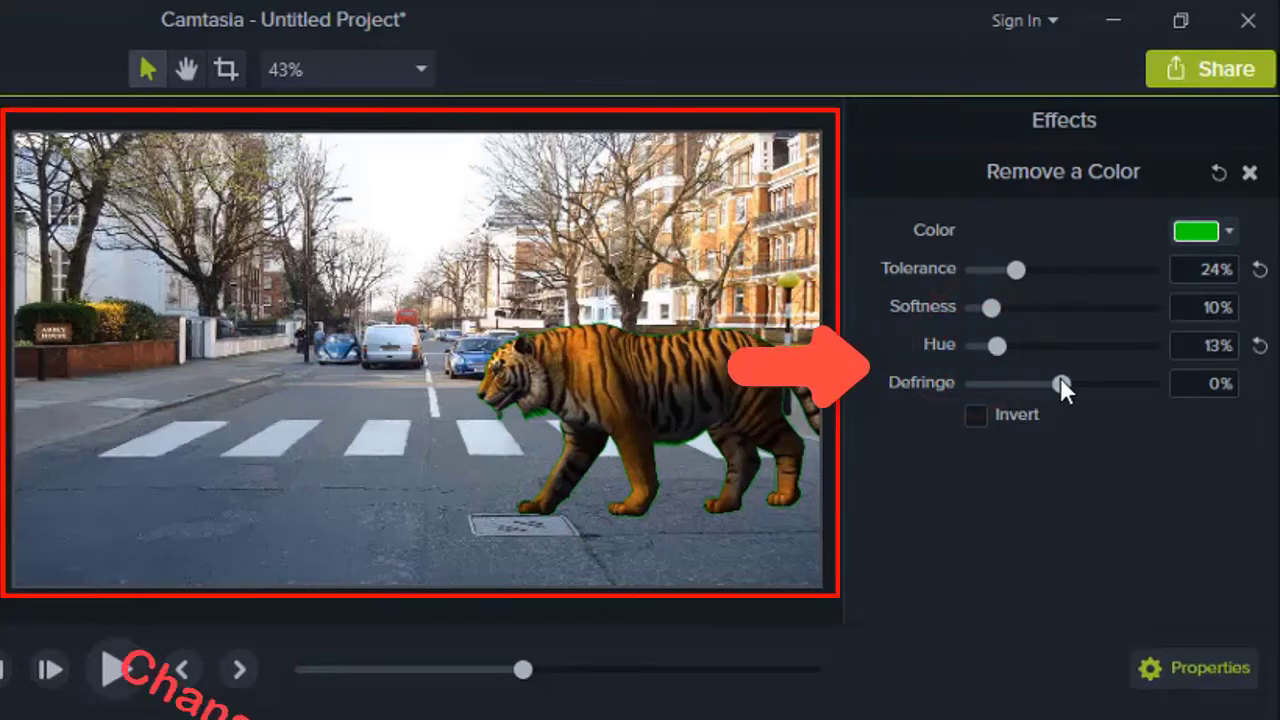
left_click_drag(1060, 377, 1010, 378)
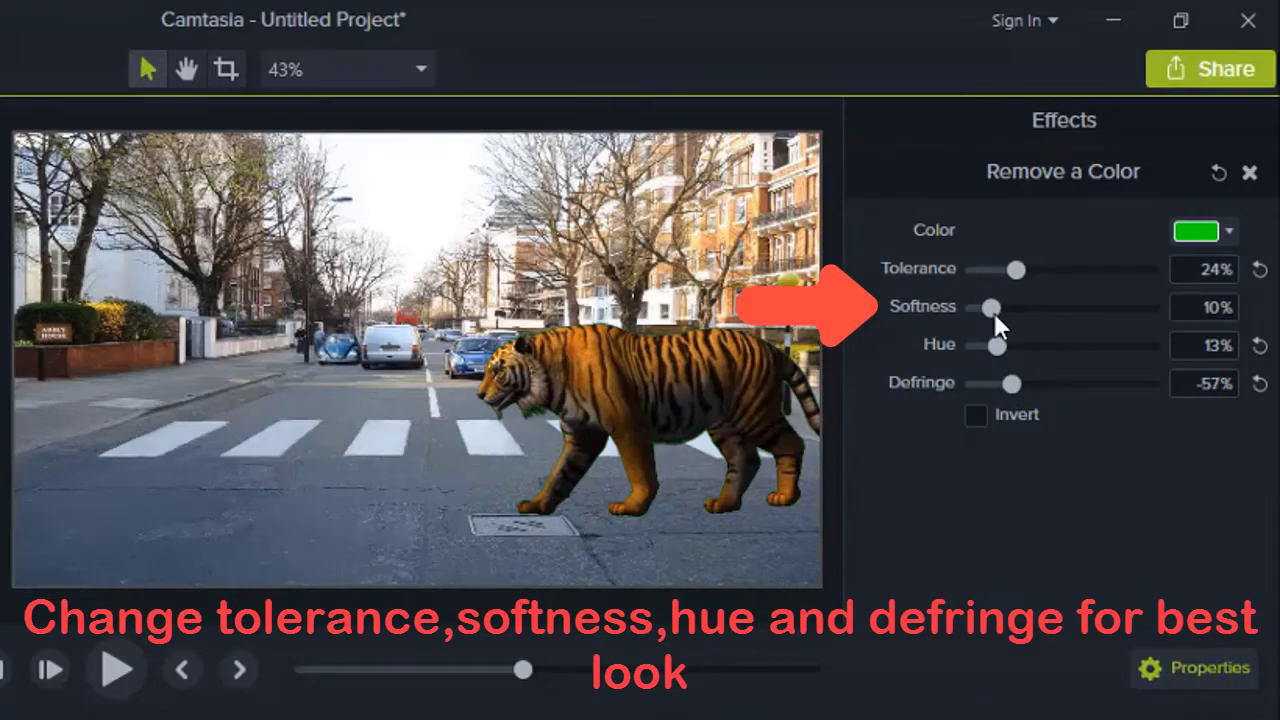
left_click_drag(988, 305, 1000, 305)
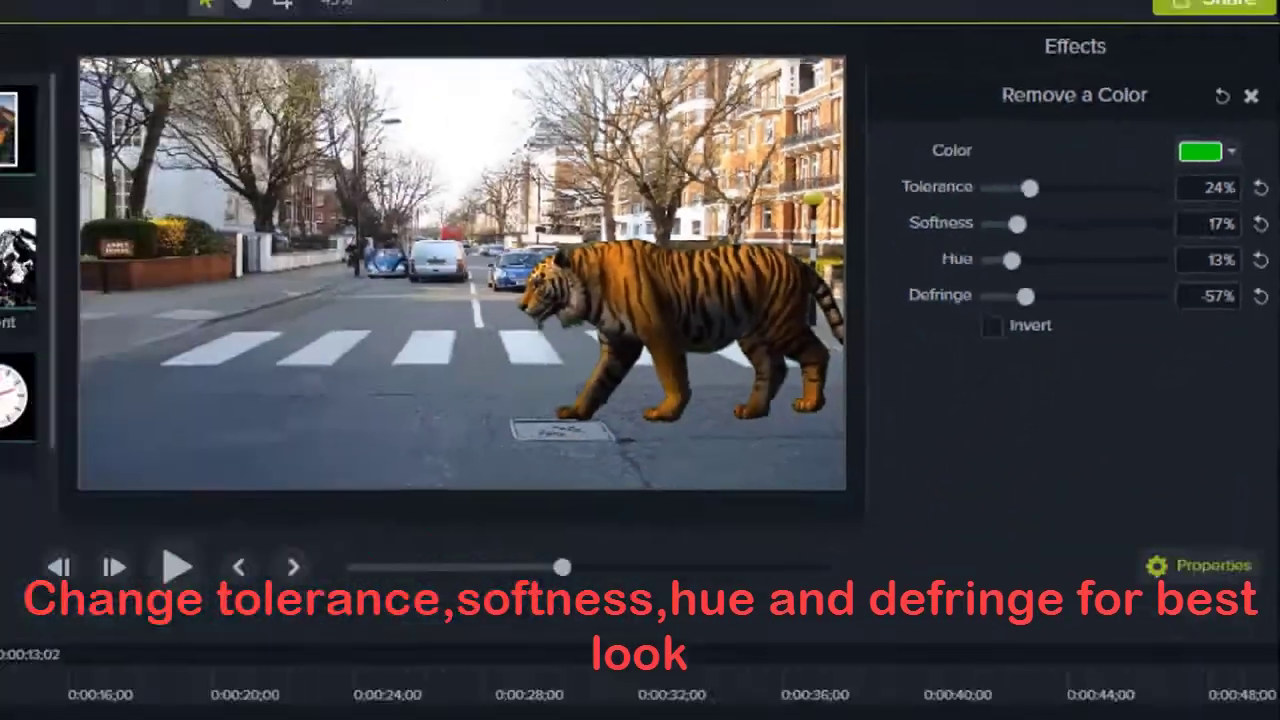
Step: Select the green-background clip and move it down on the canvas to a Y position of -57
left_click(588, 574)
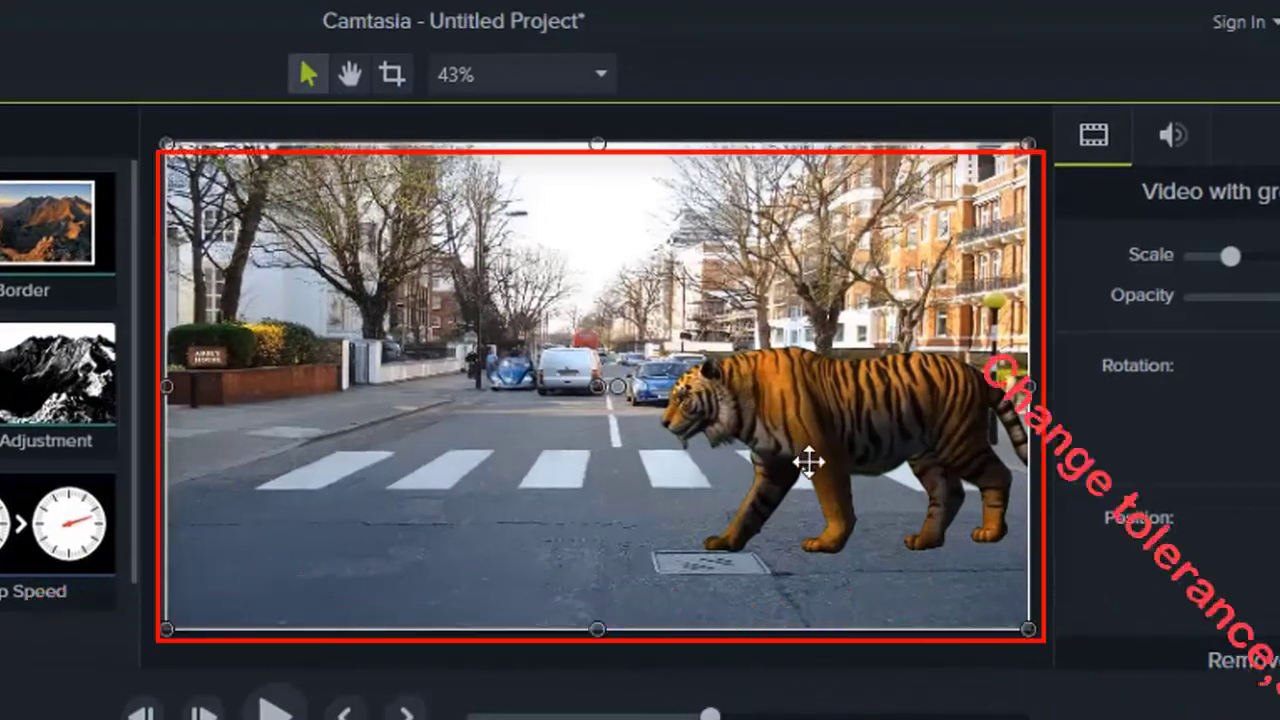
left_click_drag(808, 462, 708, 282)
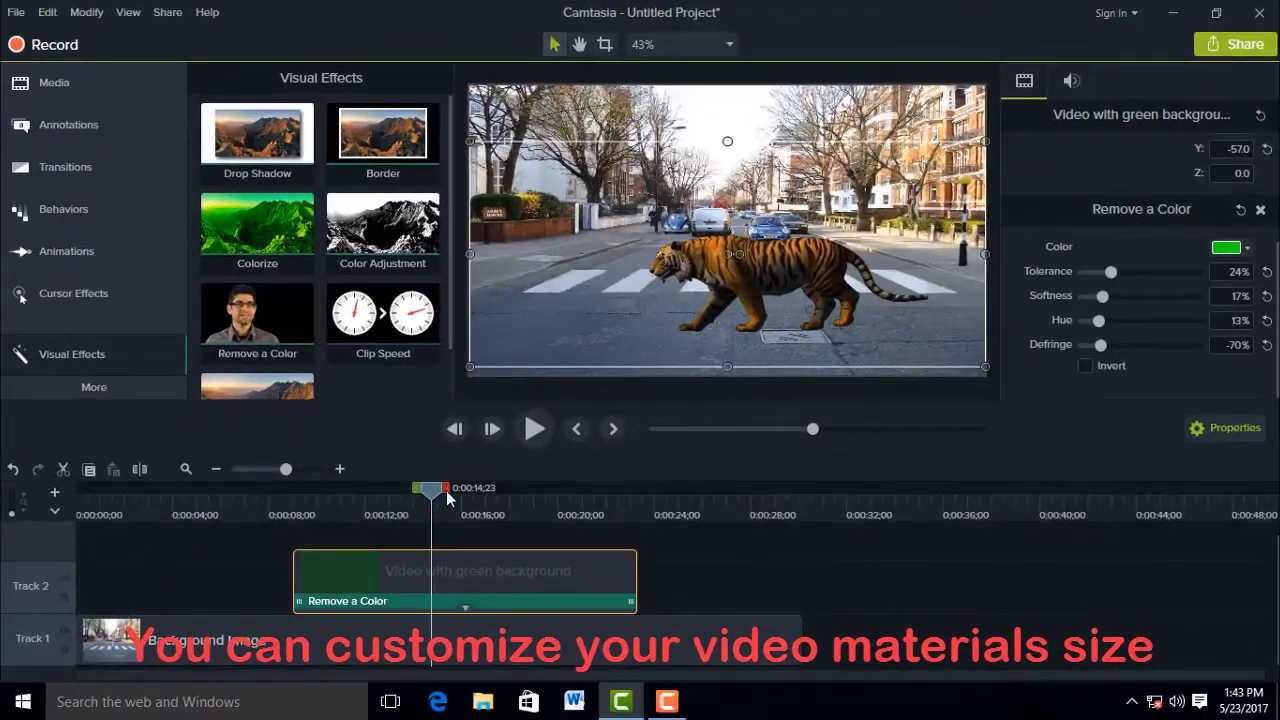
Step: Play the composite from just before the tiger clip to check the keyed result over the street
left_click_drag(447, 498, 277, 516)
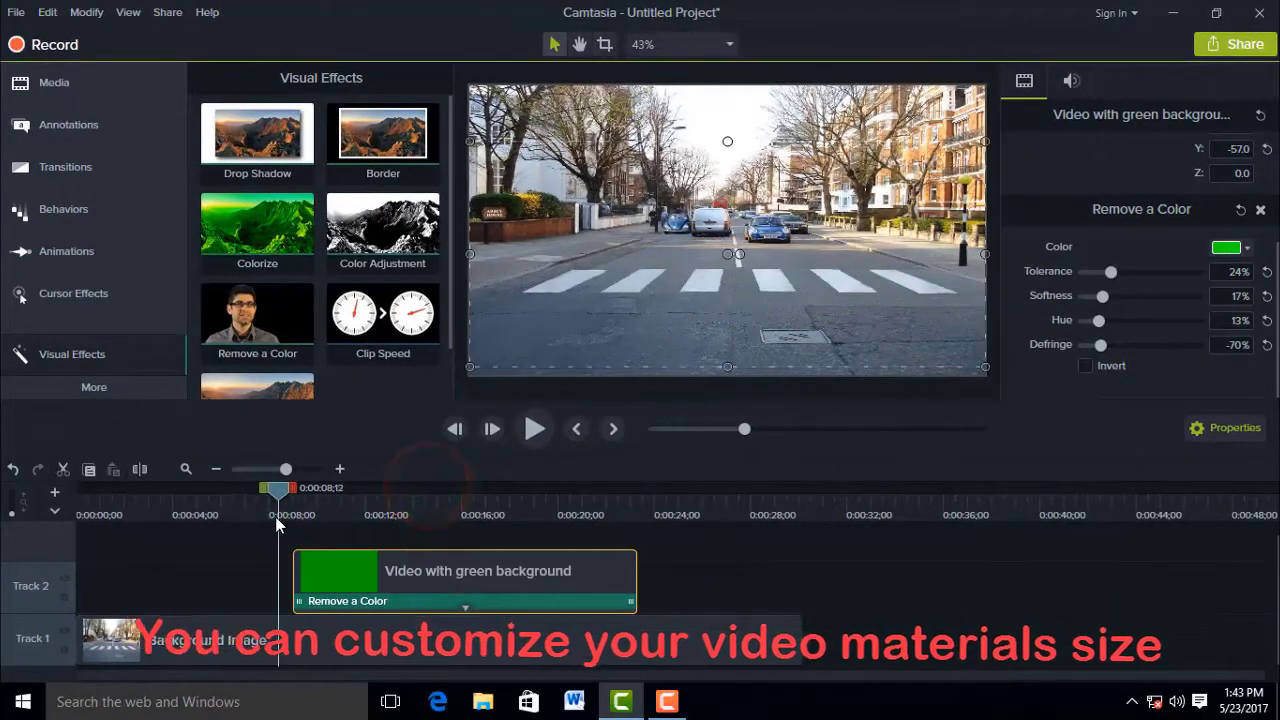
left_click(530, 430)
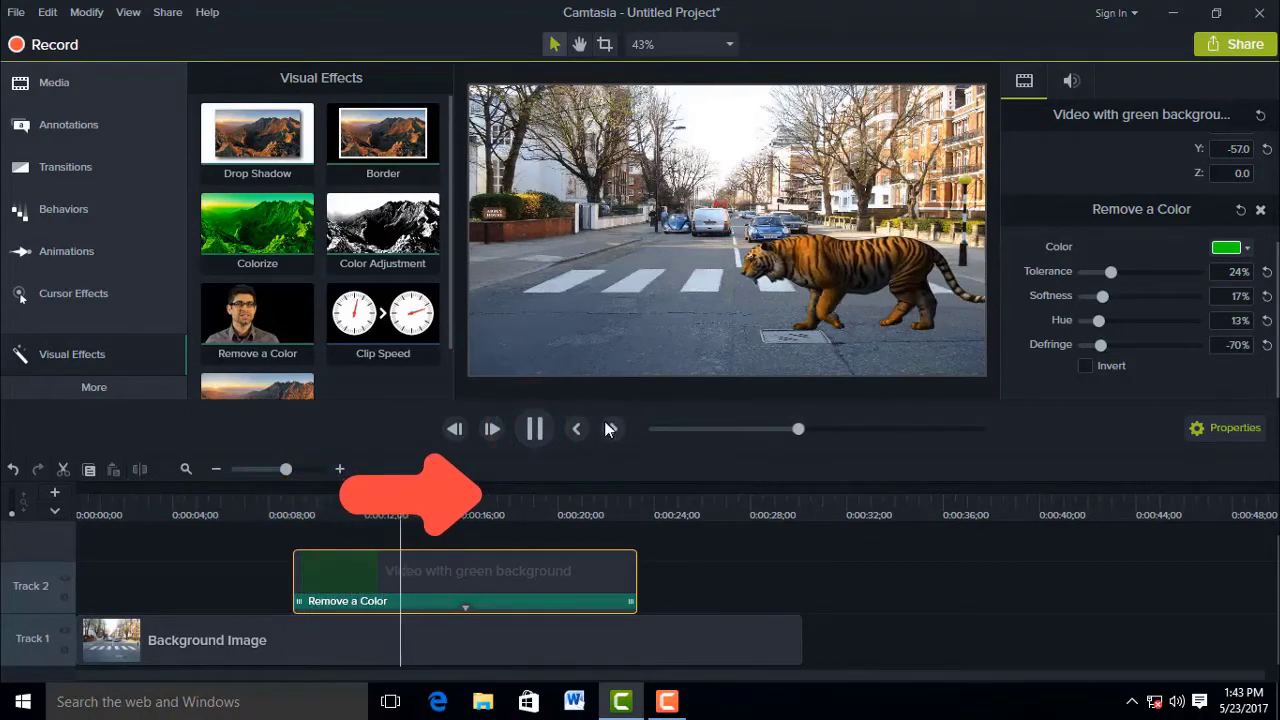
left_click(535, 429)
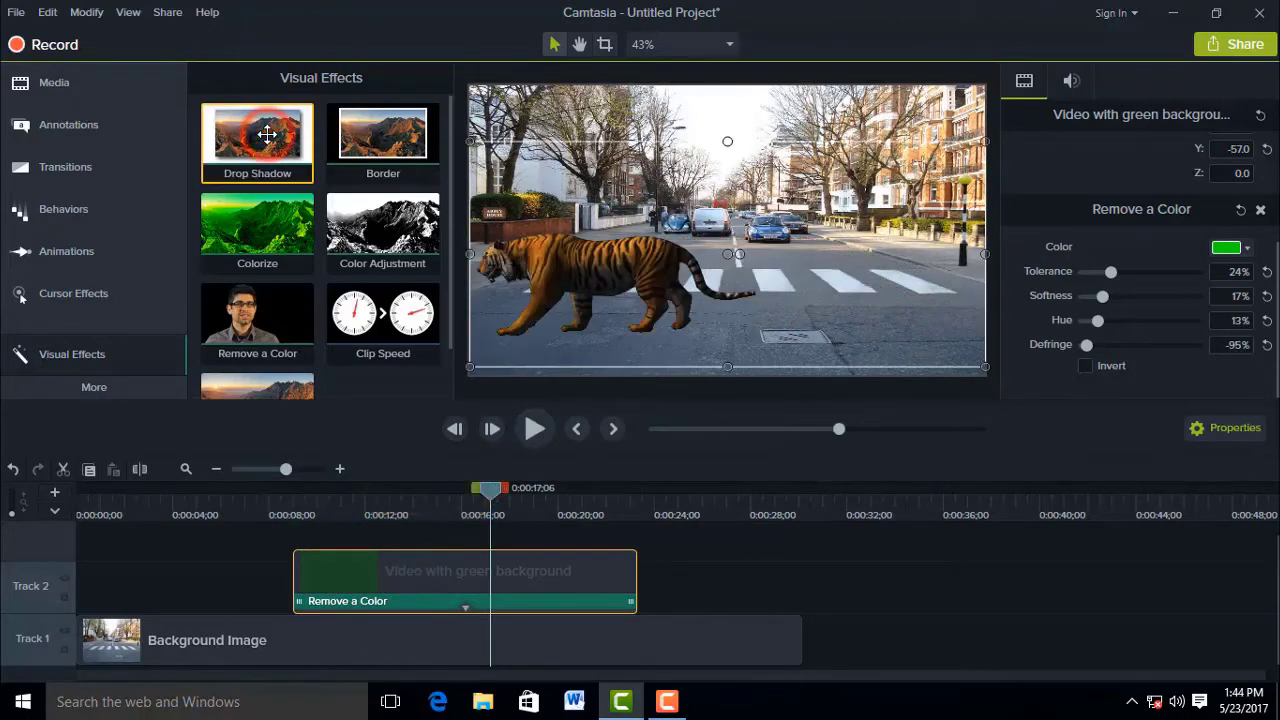
Step: Apply the Drop Shadow visual effect to the green-background clip and preview a frame with the tiger in view
left_click_drag(267, 134, 530, 571)
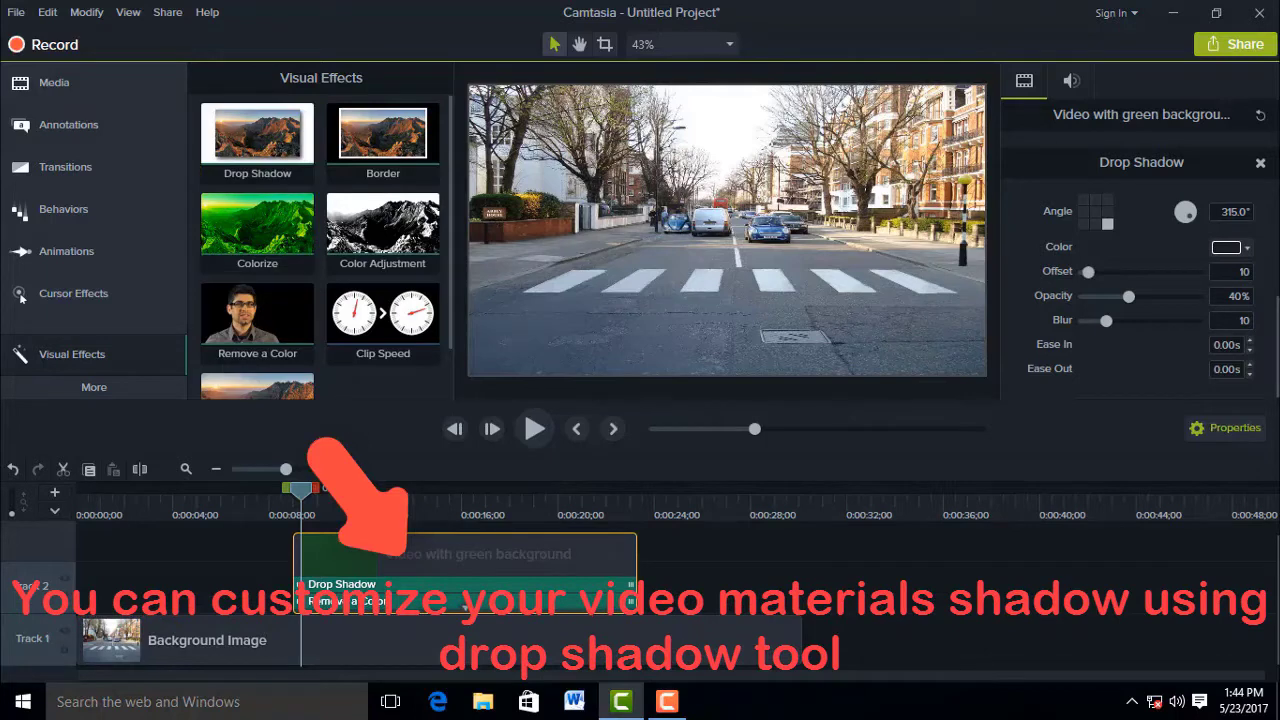
left_click(422, 563)
left_click(382, 505)
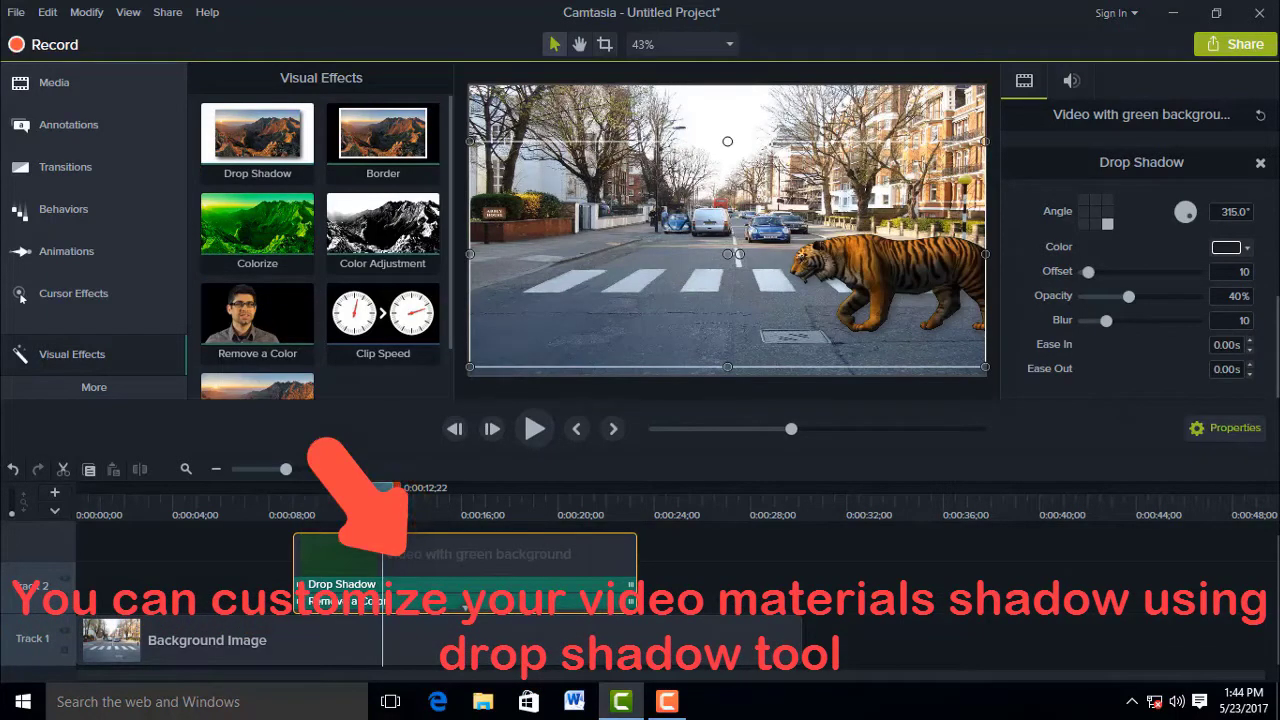
Step: Select the clip's Drop Shadow effect and set its offset to 0
left_click(471, 584)
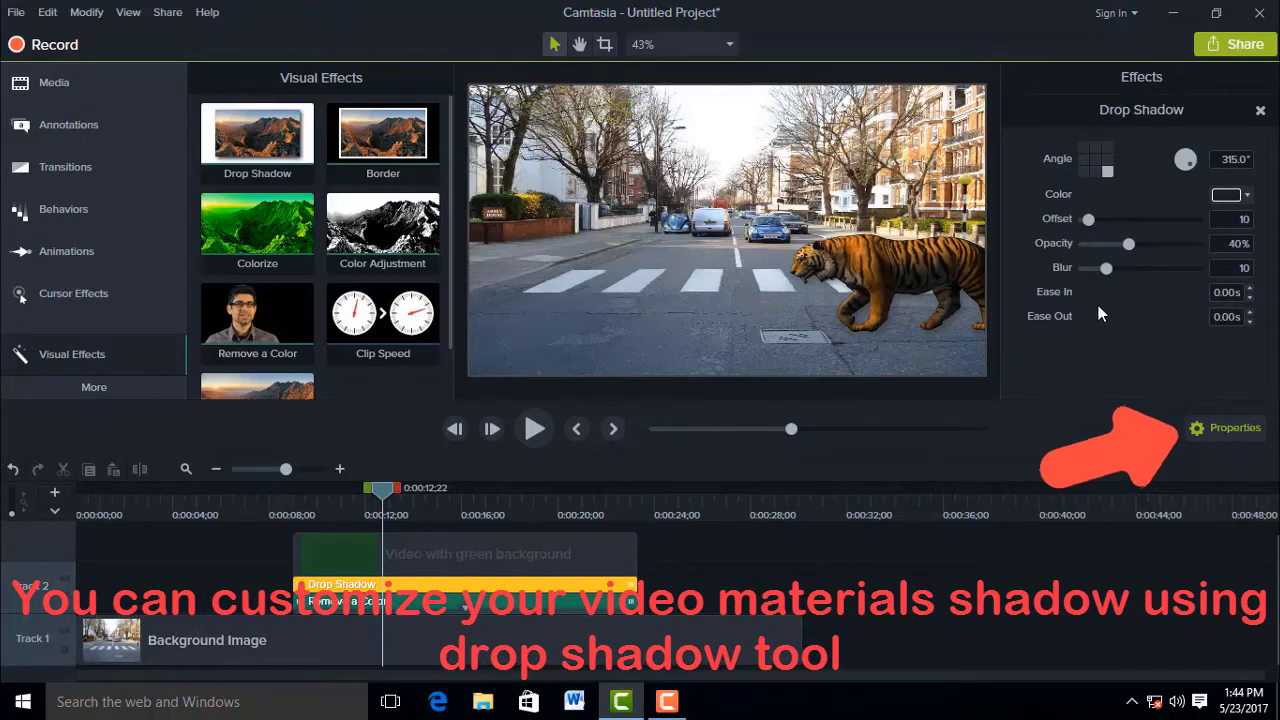
mouse_move(1090, 219)
left_mouse_down()
mouse_move(1155, 222)
mouse_move(1099, 218)
mouse_move(1153, 223)
mouse_move(1119, 235)
mouse_move(1158, 243)
mouse_move(1075, 241)
mouse_move(1122, 240)
mouse_move(1092, 252)
left_mouse_up()
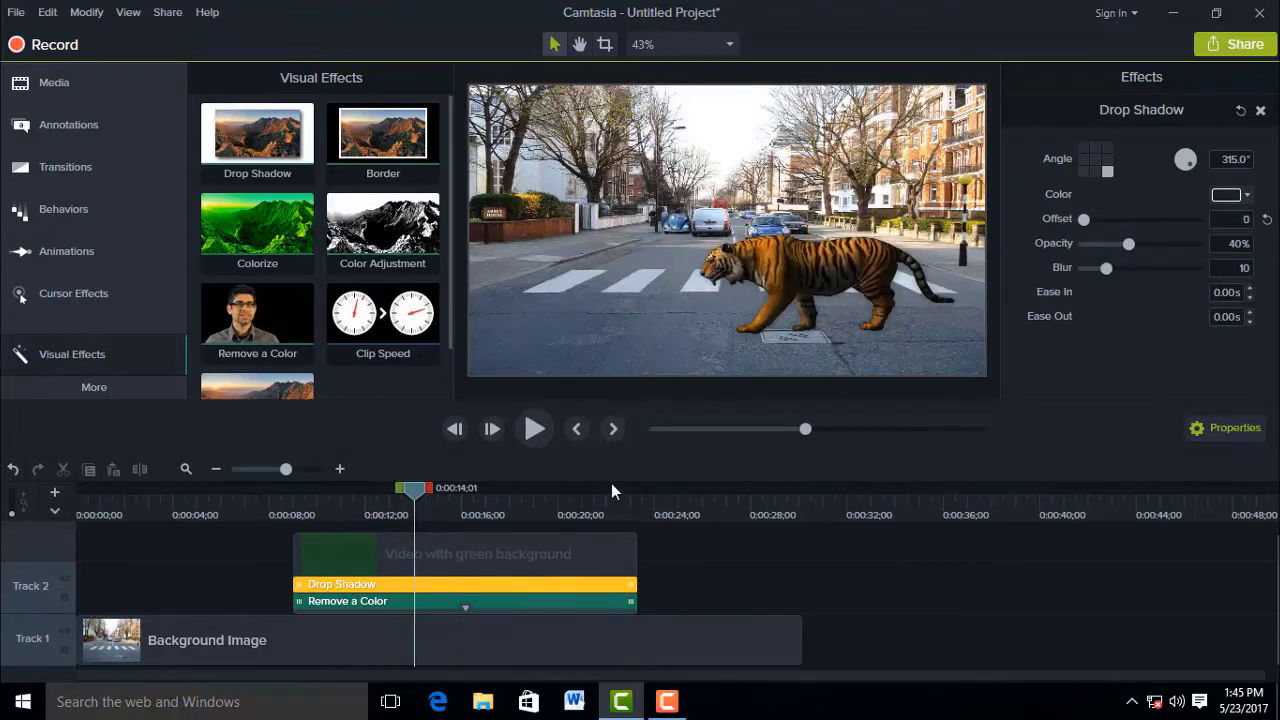
Step: Copy the green-background clip with its effects and paste it onto a new Track 3, starting at about 16.5 seconds
left_click_drag(1274, 594, 1272, 580)
left_click(608, 575)
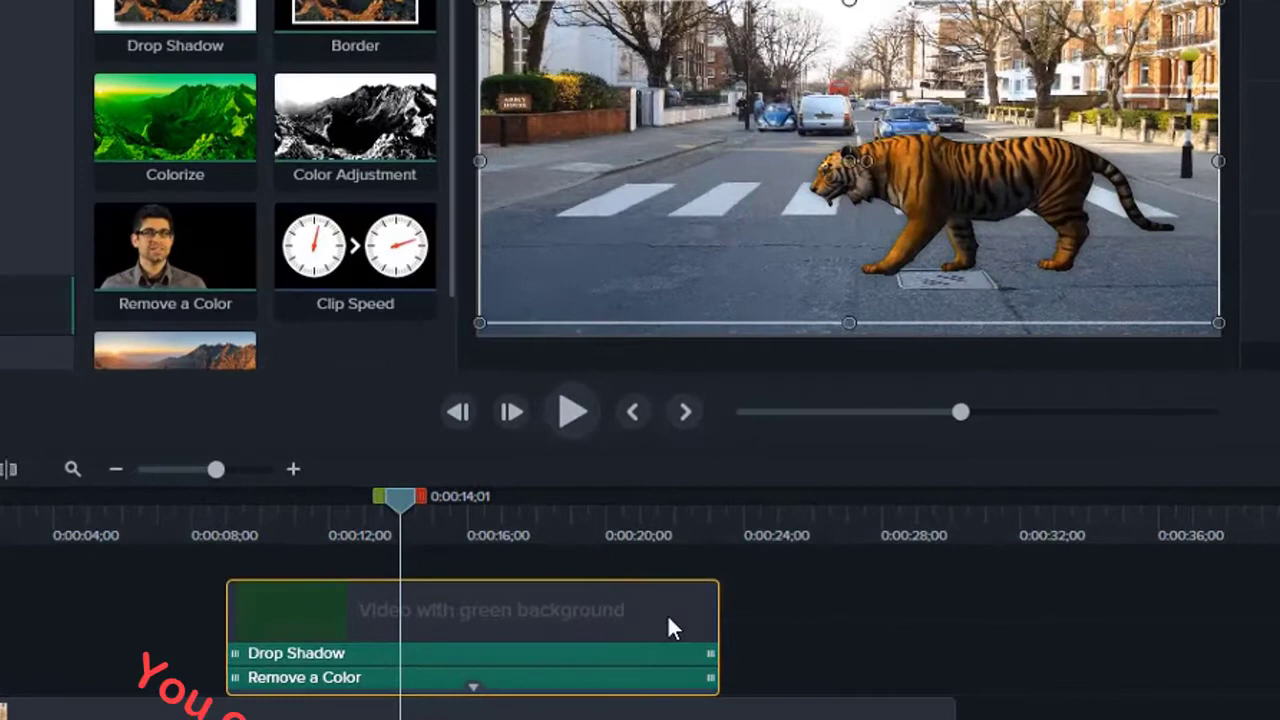
right_click(667, 613)
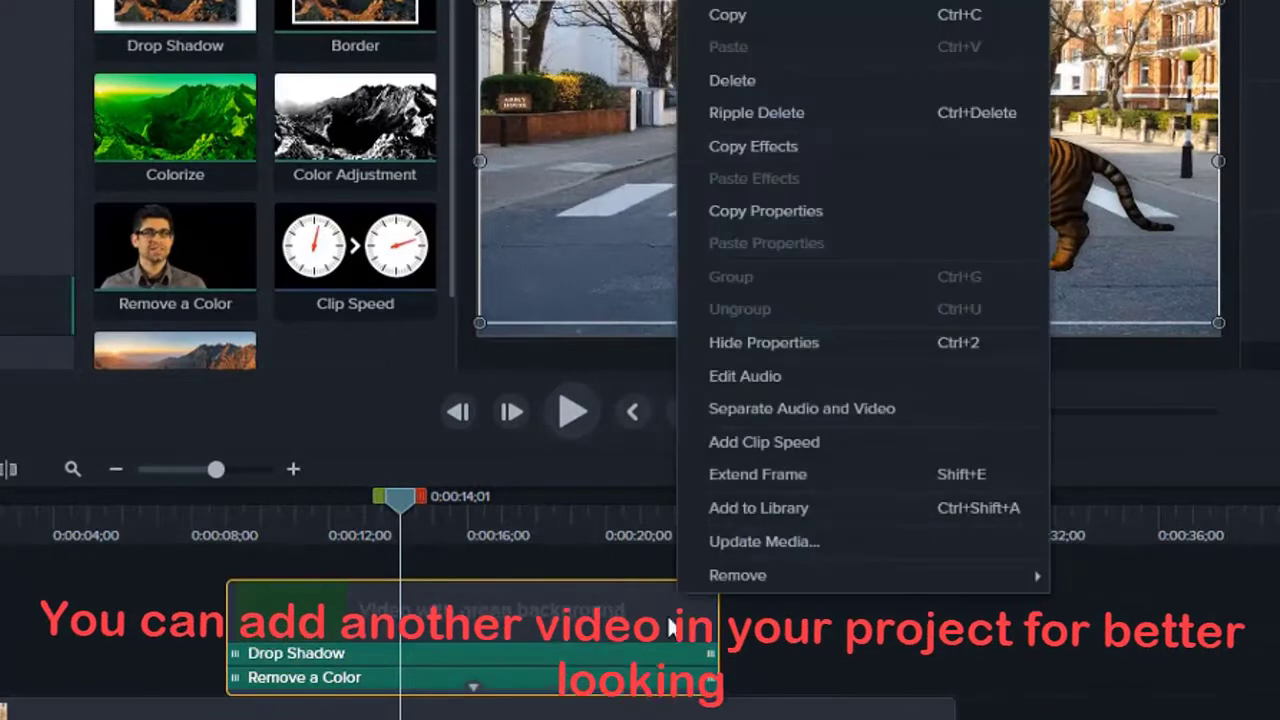
left_click(738, 14)
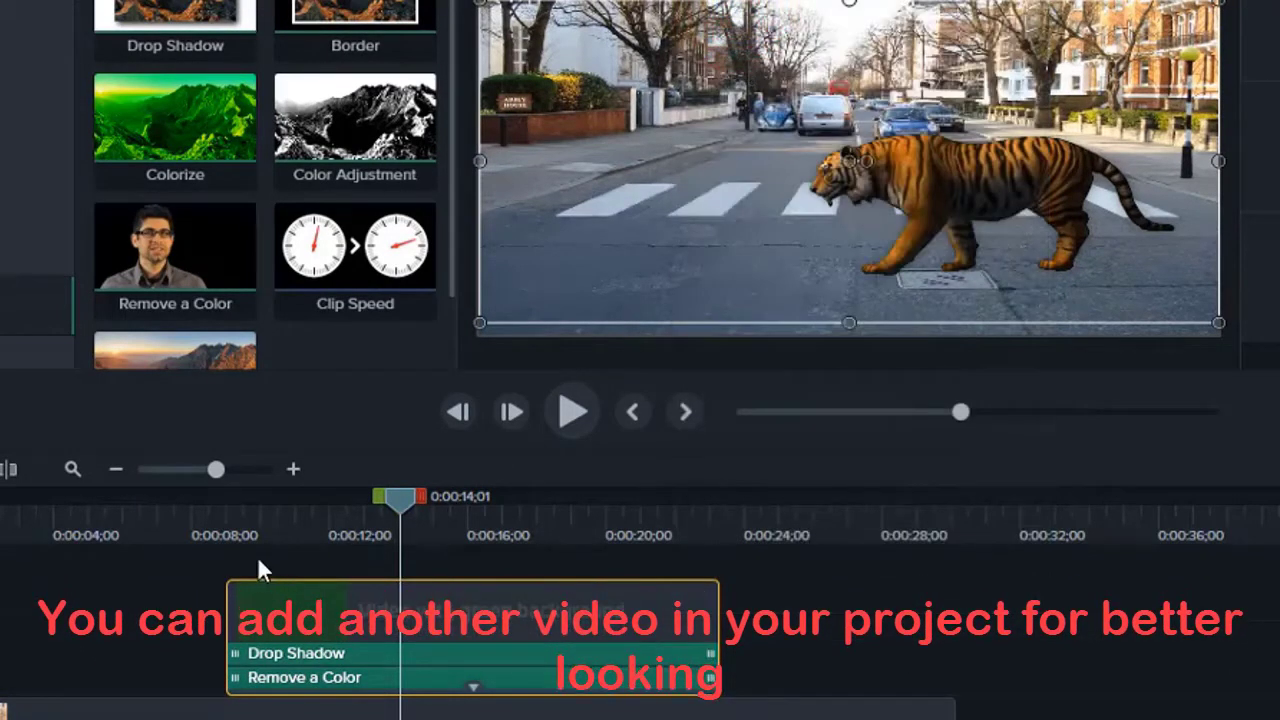
right_click(490, 552)
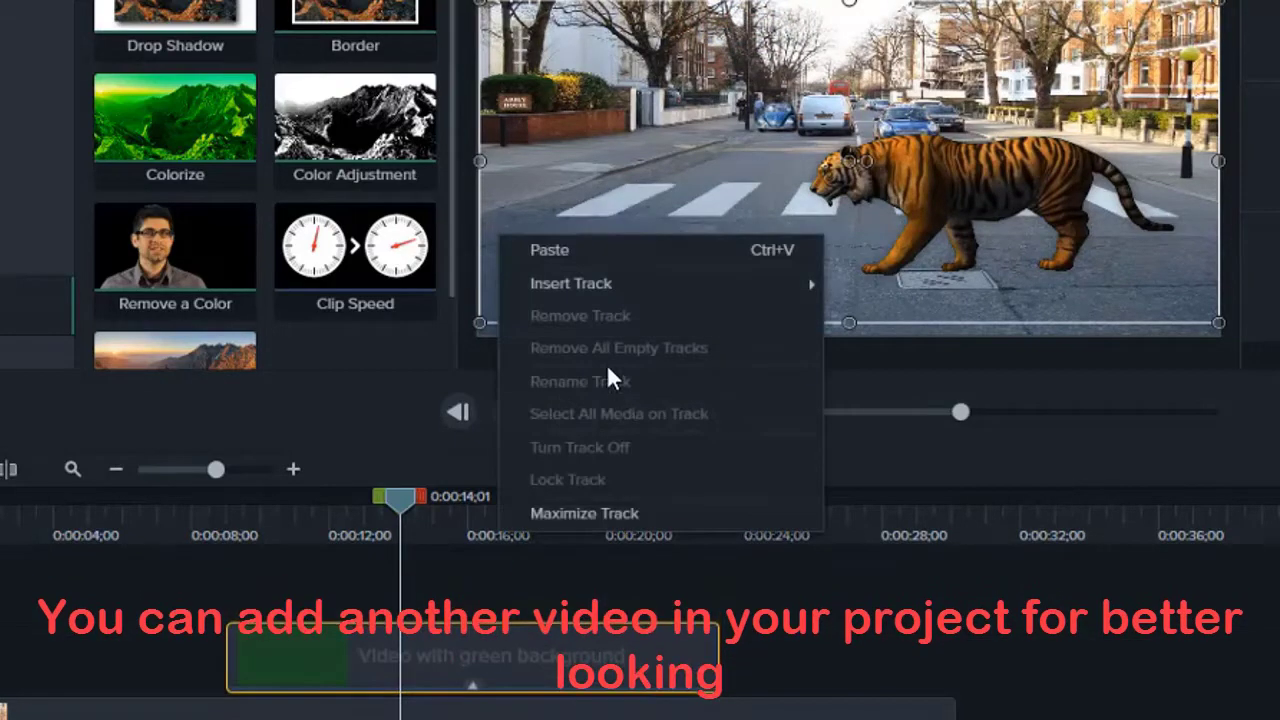
left_click(552, 250)
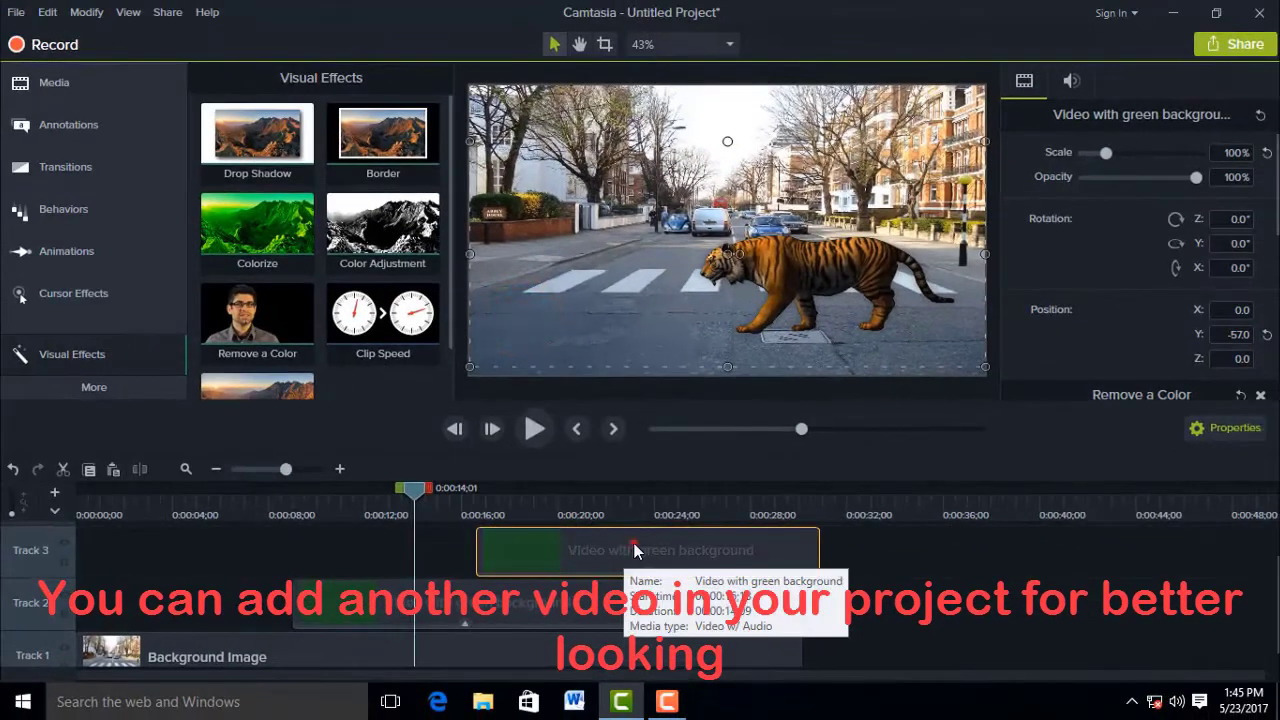
Step: Move the Track 3 tiger clip to start at about 5.5 seconds, overlapping the Track 2 clip, and play the two-tiger composite
left_click_drag(631, 548, 402, 580)
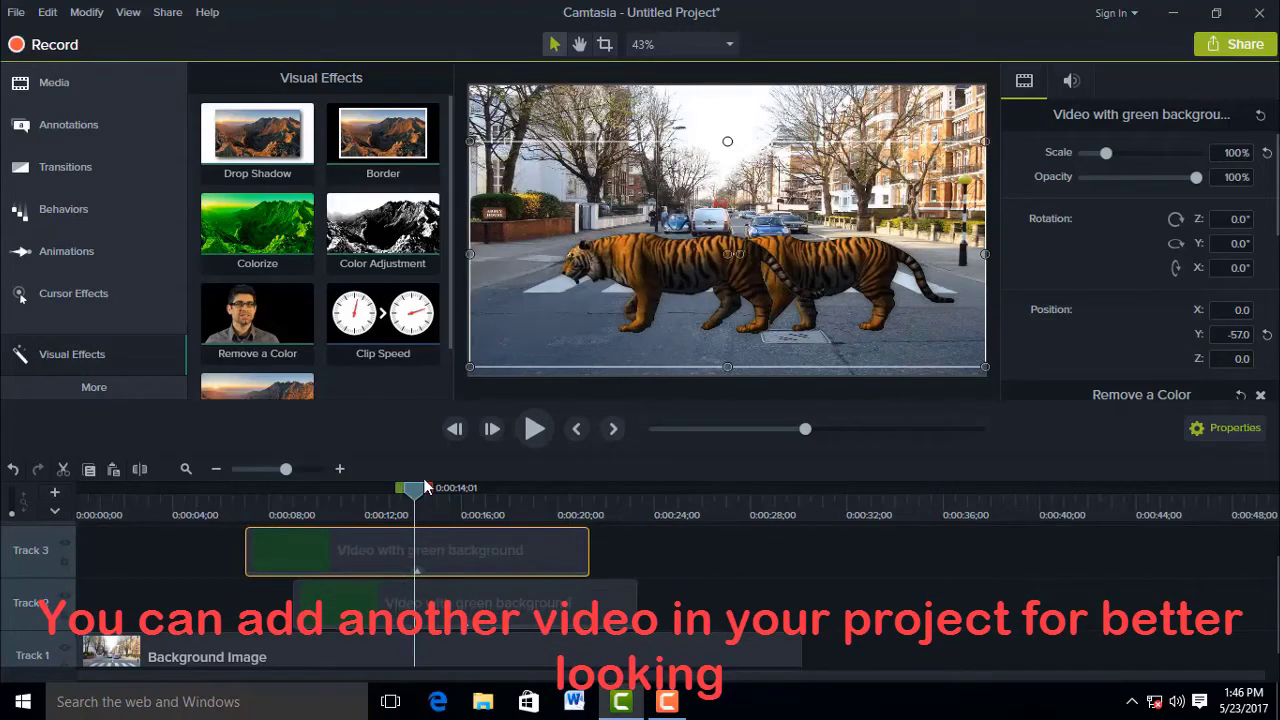
left_click_drag(425, 487, 310, 487)
left_click(535, 428)
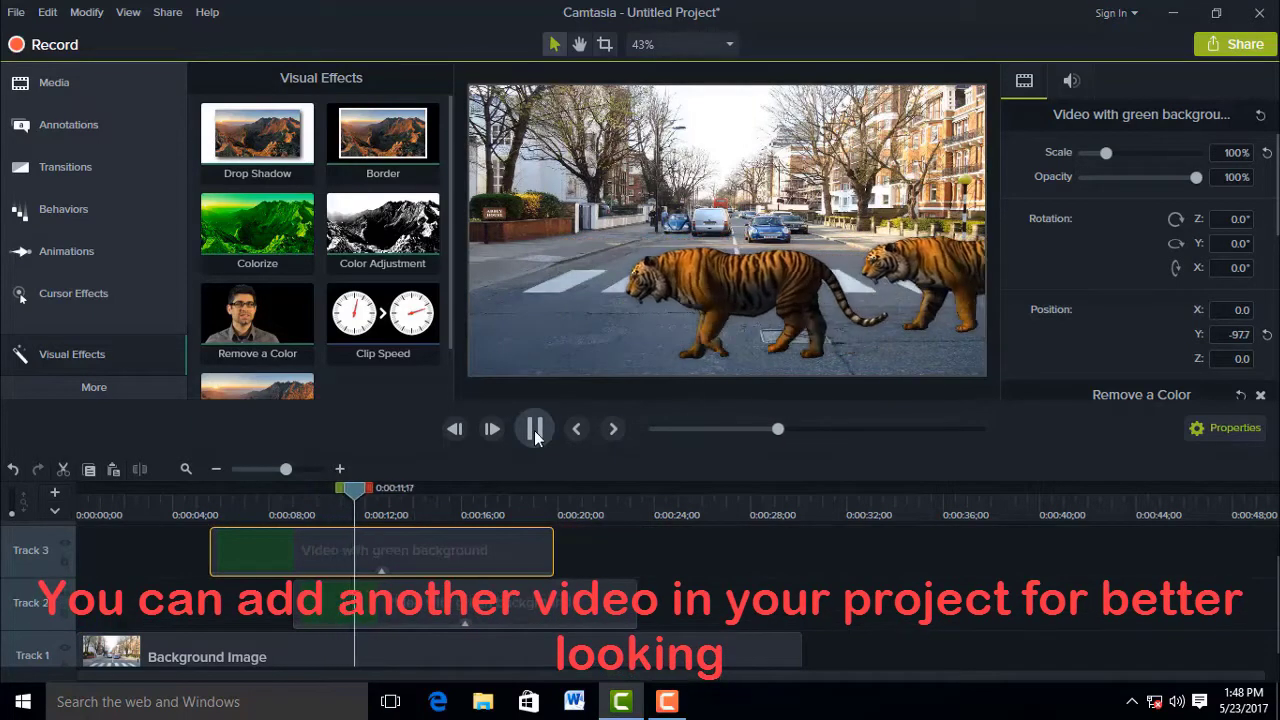
left_click(535, 430)
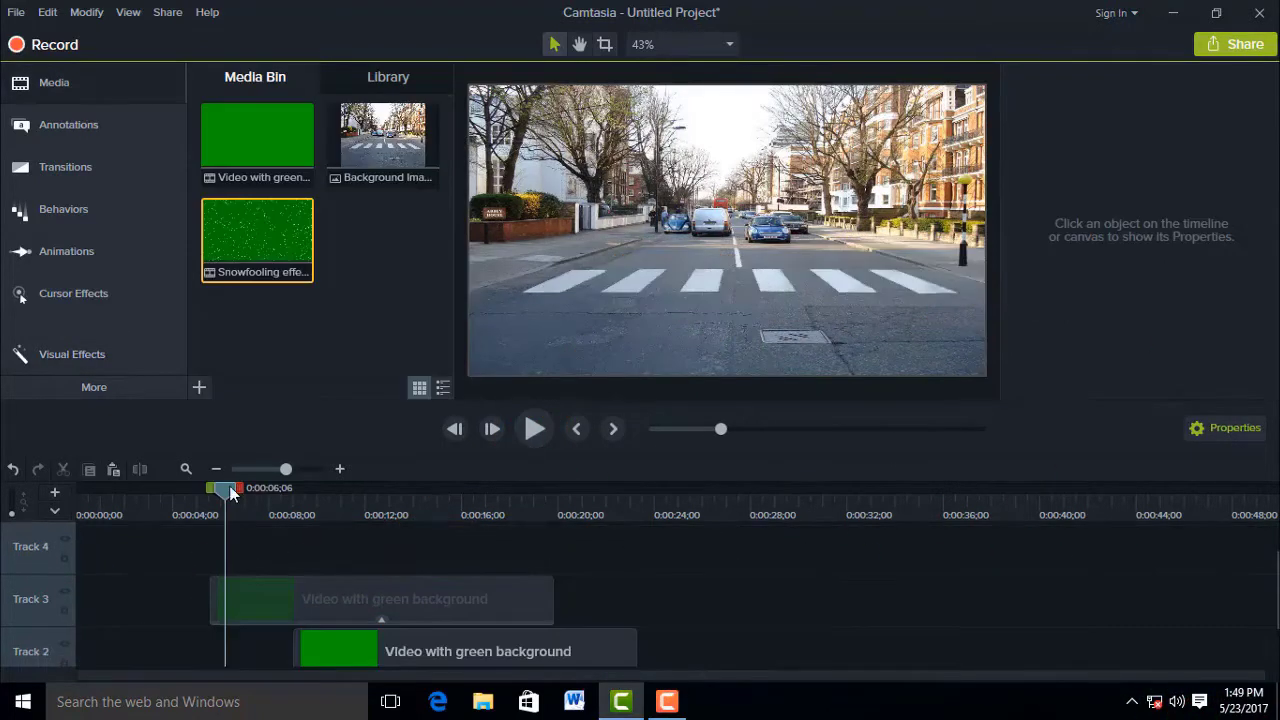
Step: Add the "Snowfooling effect with green background" clip from the media bin to Track 4, starting at about 3 seconds
left_click_drag(223, 487, 352, 522)
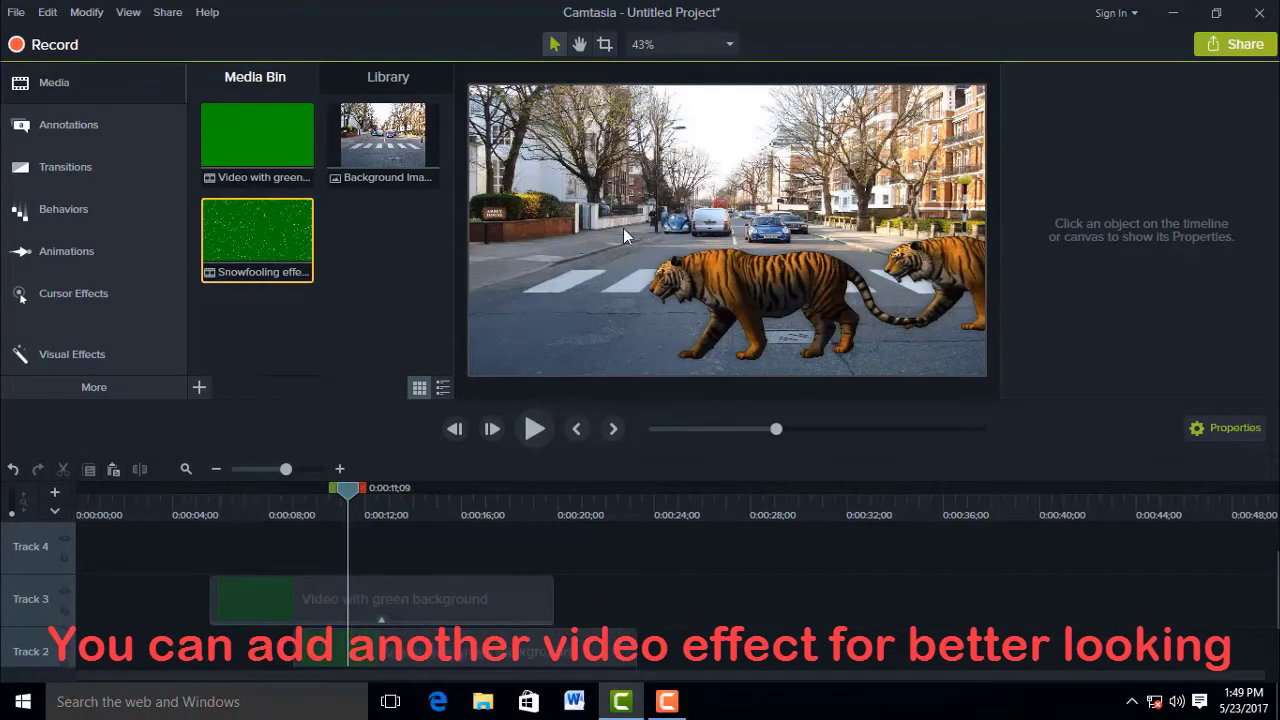
left_click_drag(267, 224, 143, 547)
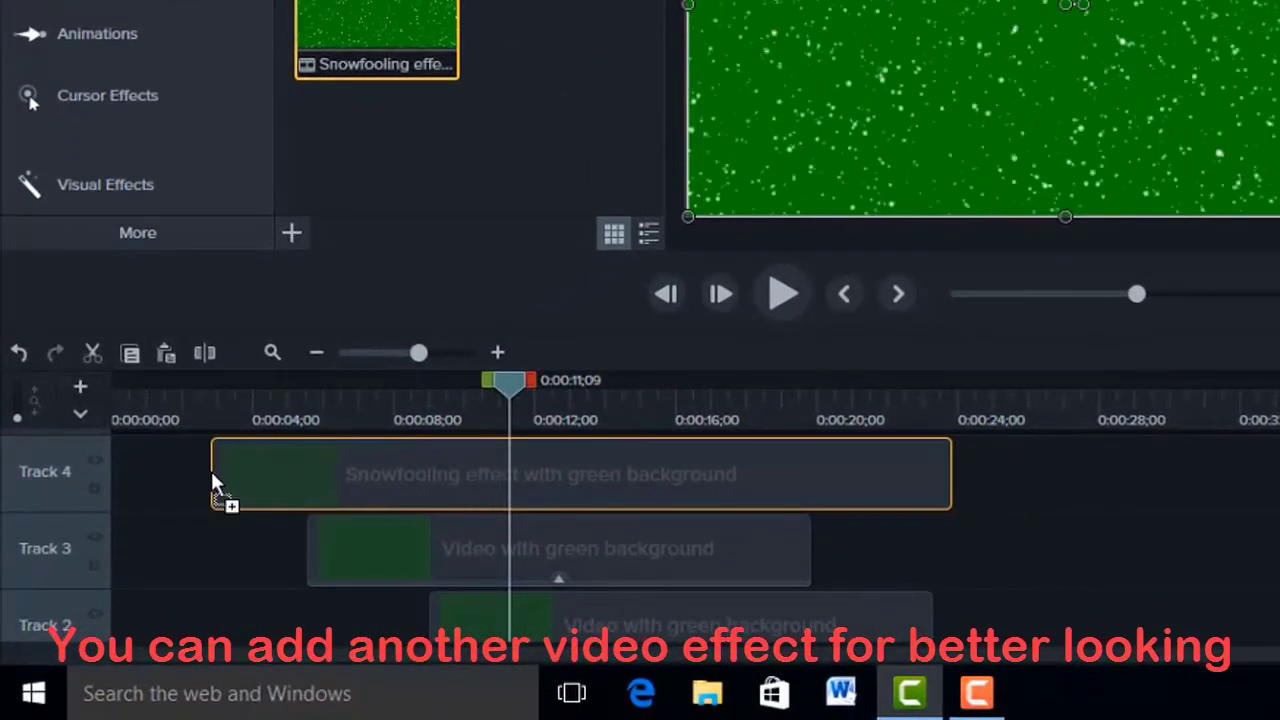
left_click_drag(212, 474, 212, 474)
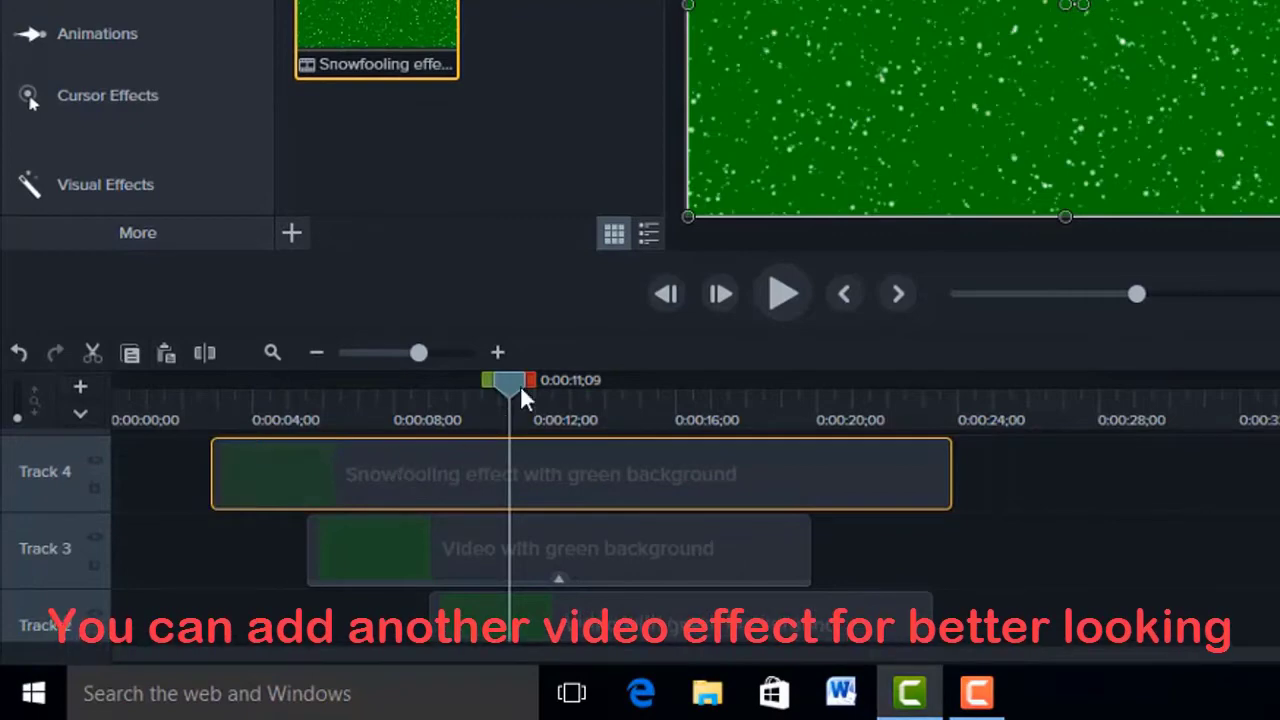
Step: Key out the snow clip's green with Remove a Color at 32% tolerance, 18% softness, 20% hue and 62% defringe, and preview it
left_click_drag(513, 379, 263, 423)
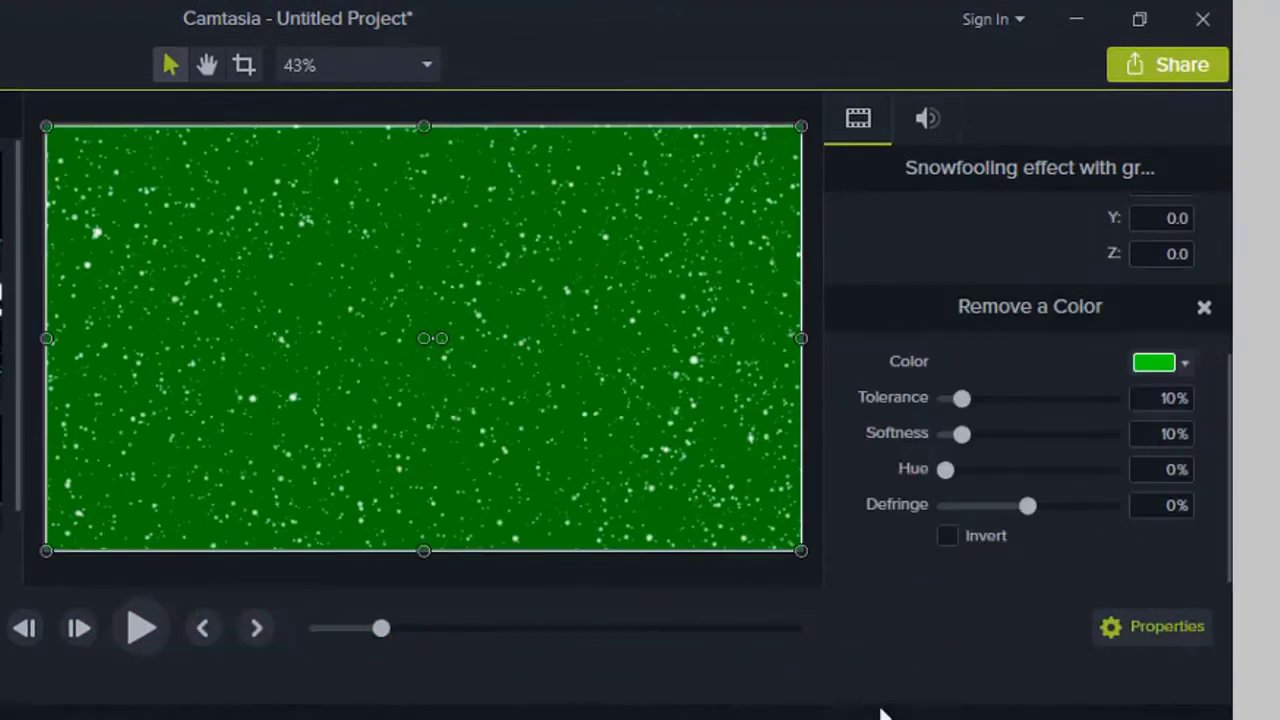
left_click_drag(960, 400, 1023, 401)
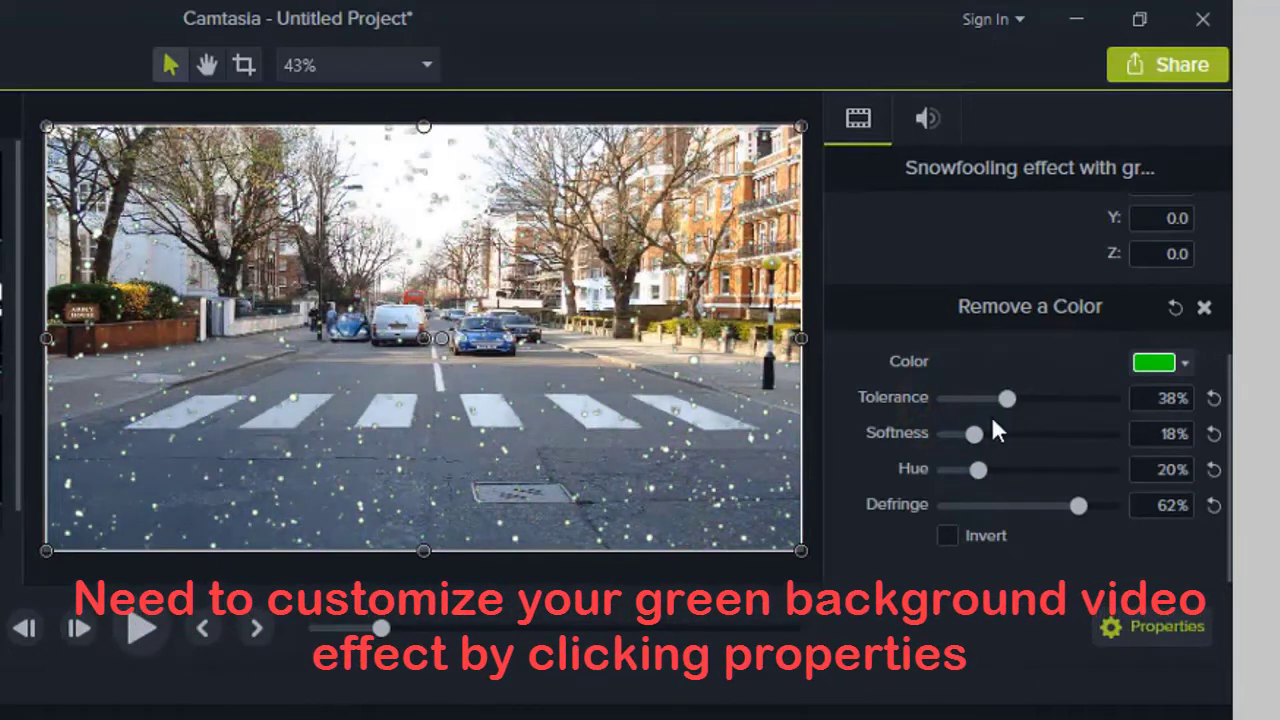
left_click_drag(1004, 397, 995, 396)
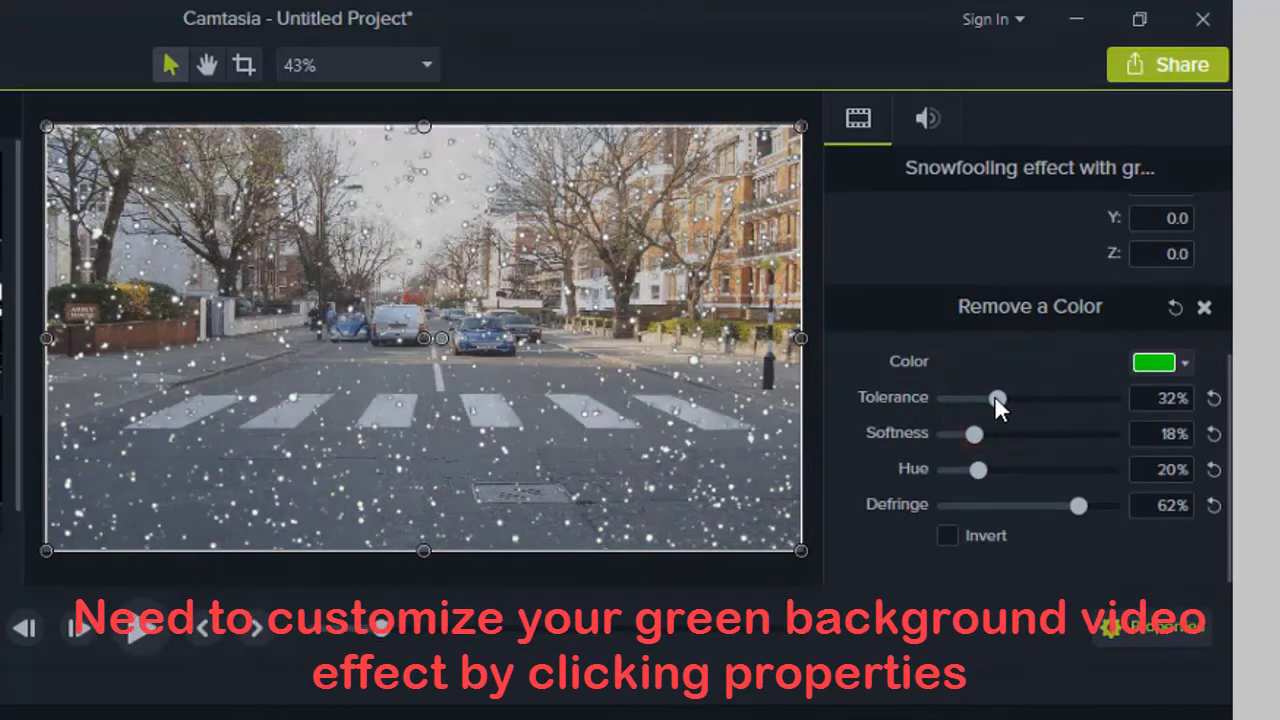
left_click(136, 626)
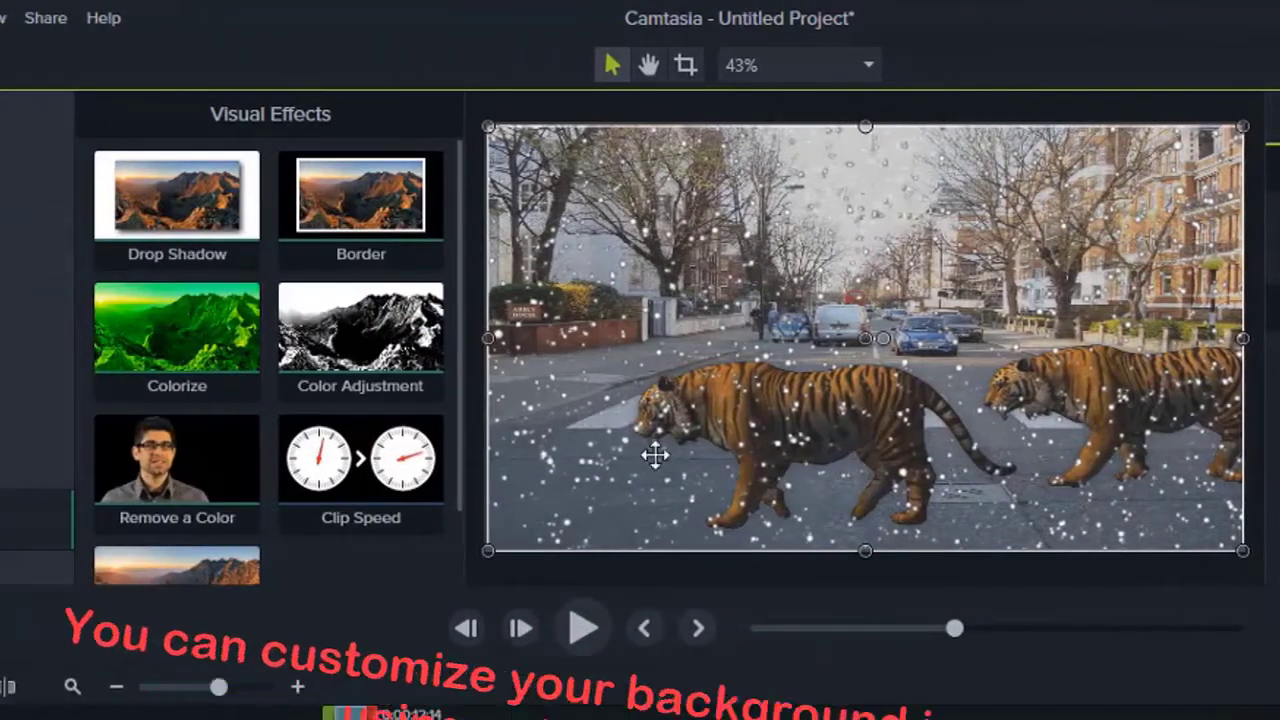
Step: Apply Color Adjustment to the background image with brightness 6, contrast 4 and saturation -52
mouse_move(357, 334)
left_mouse_down()
mouse_move(362, 367)
mouse_move(366, 337)
left_mouse_up()
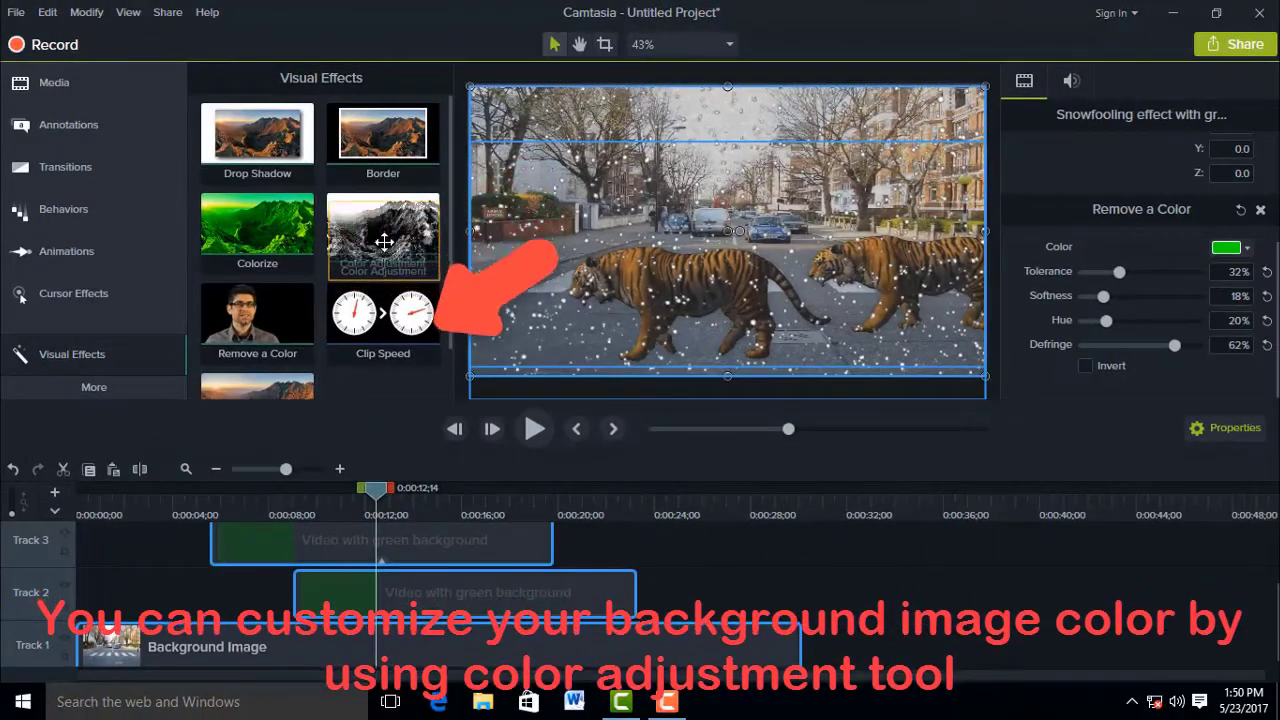
left_click_drag(384, 241, 447, 660)
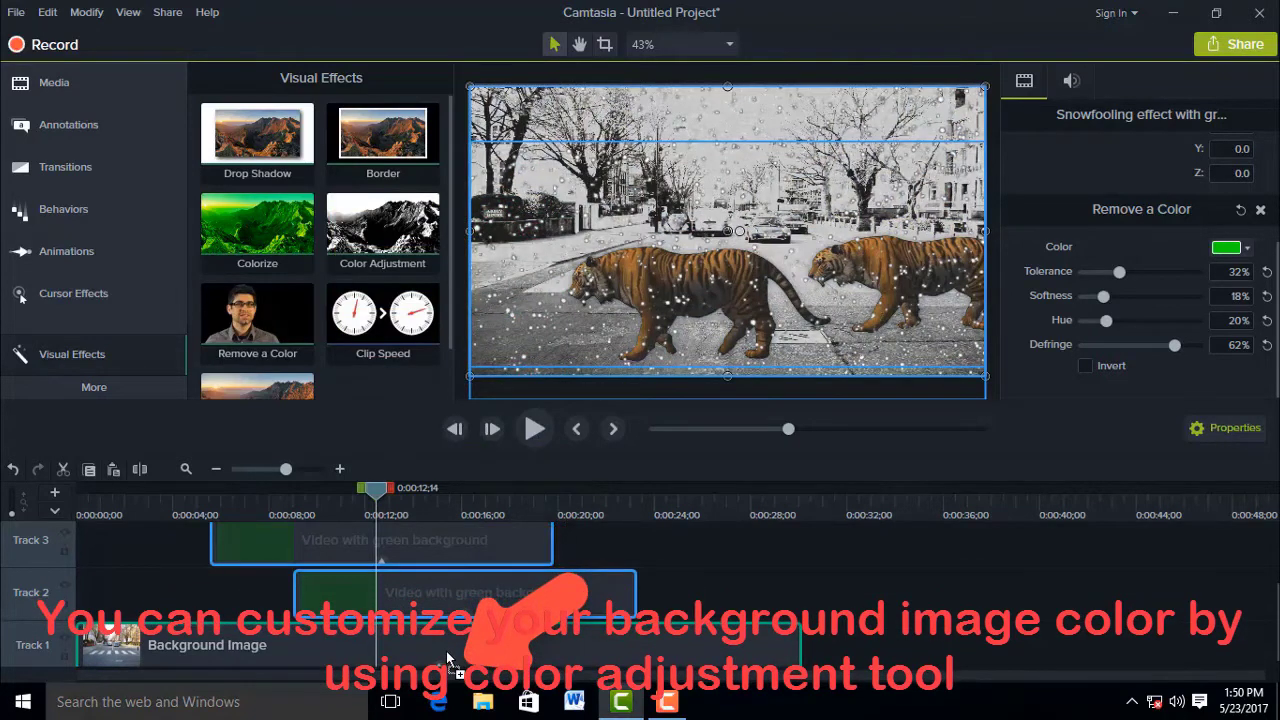
left_click_drag(446, 654, 446, 649)
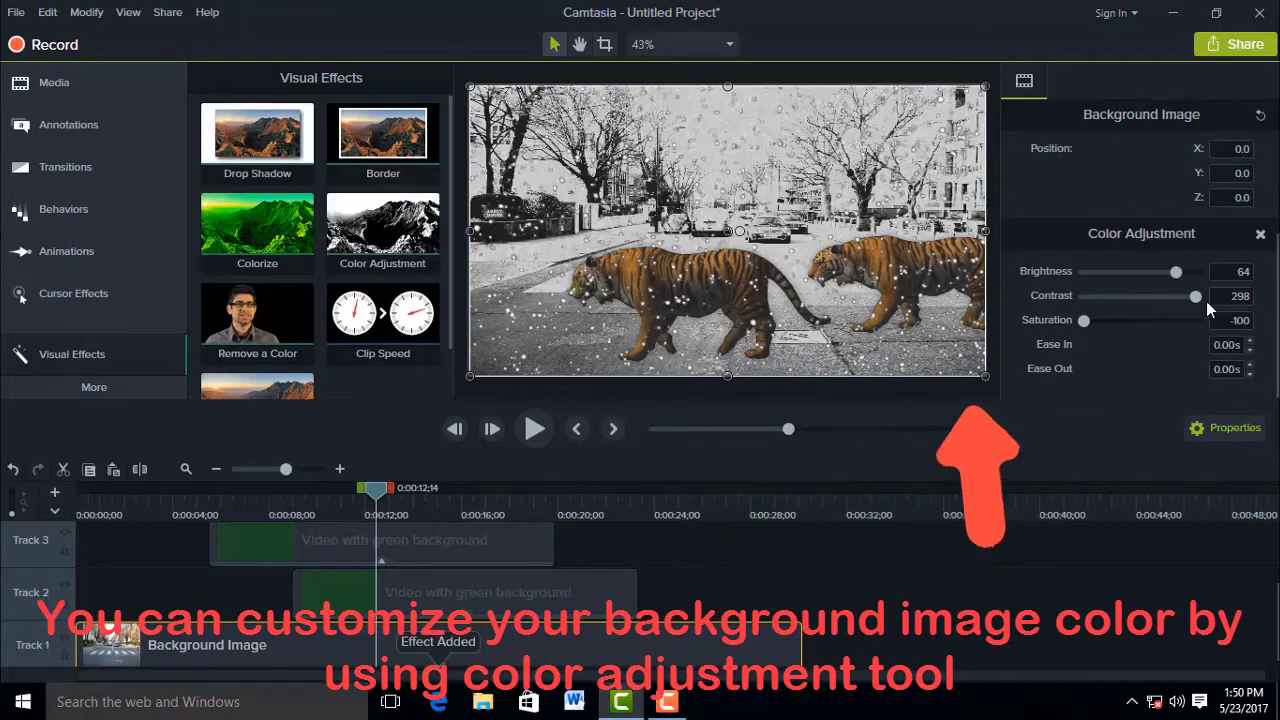
left_click_drag(1195, 294, 1100, 294)
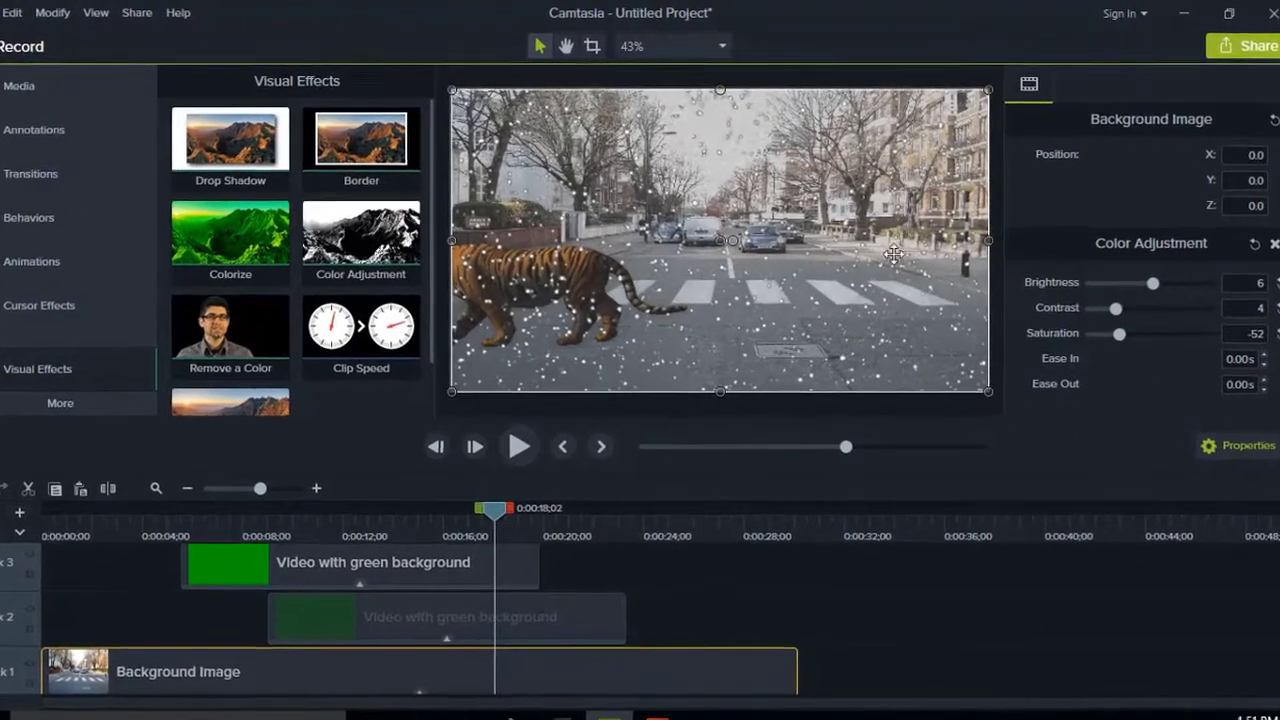
Step: Play and scrub through the composite up to the end of the Track 2 clip to check the adjusted background
left_click(512, 456)
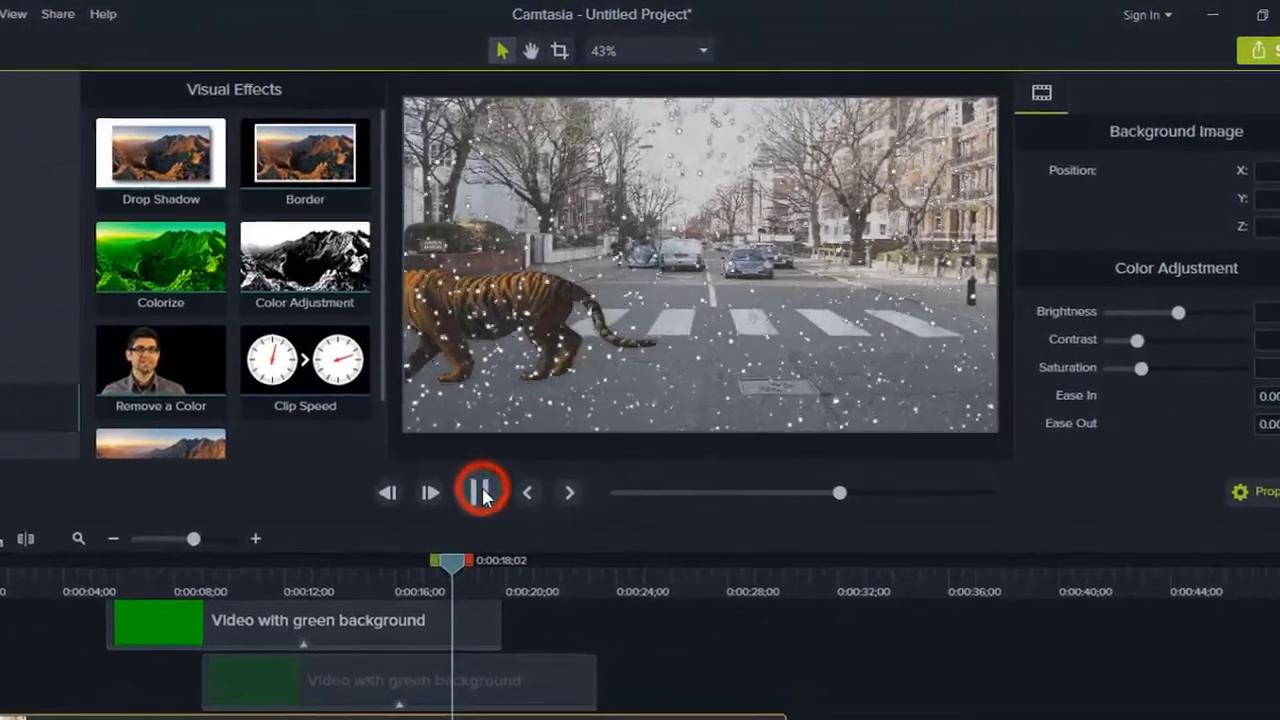
left_click(466, 509)
left_click_drag(440, 578, 266, 609)
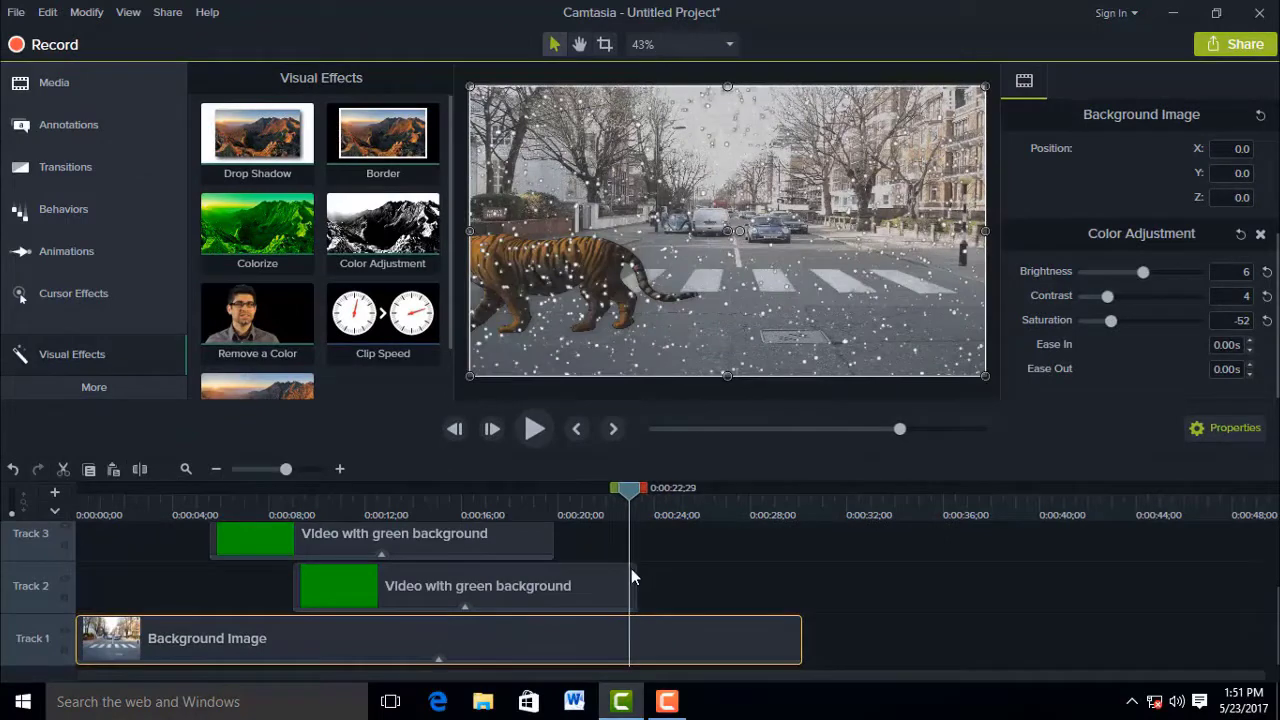
left_click_drag(631, 568, 636, 569)
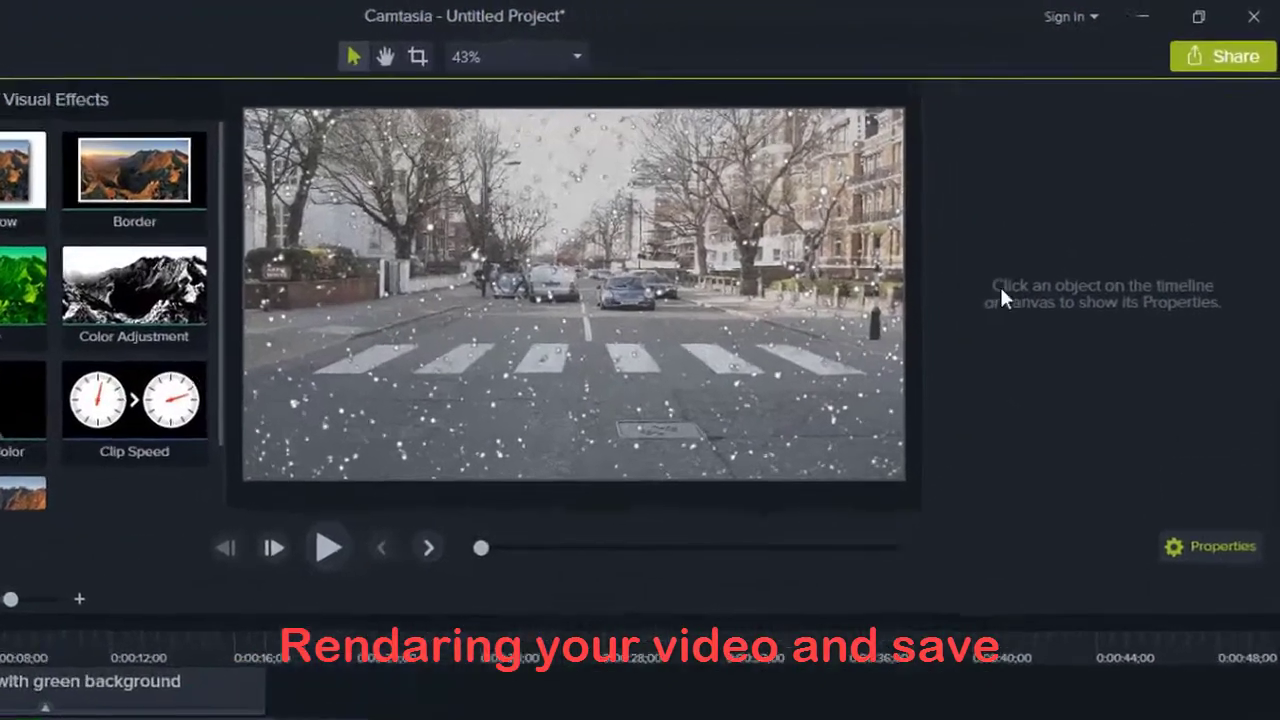
Step: Produce the project as a new custom production in MP4 - Smart Player (HTML5) format, named video3
left_click(1240, 56)
mouse_move(1097, 380)
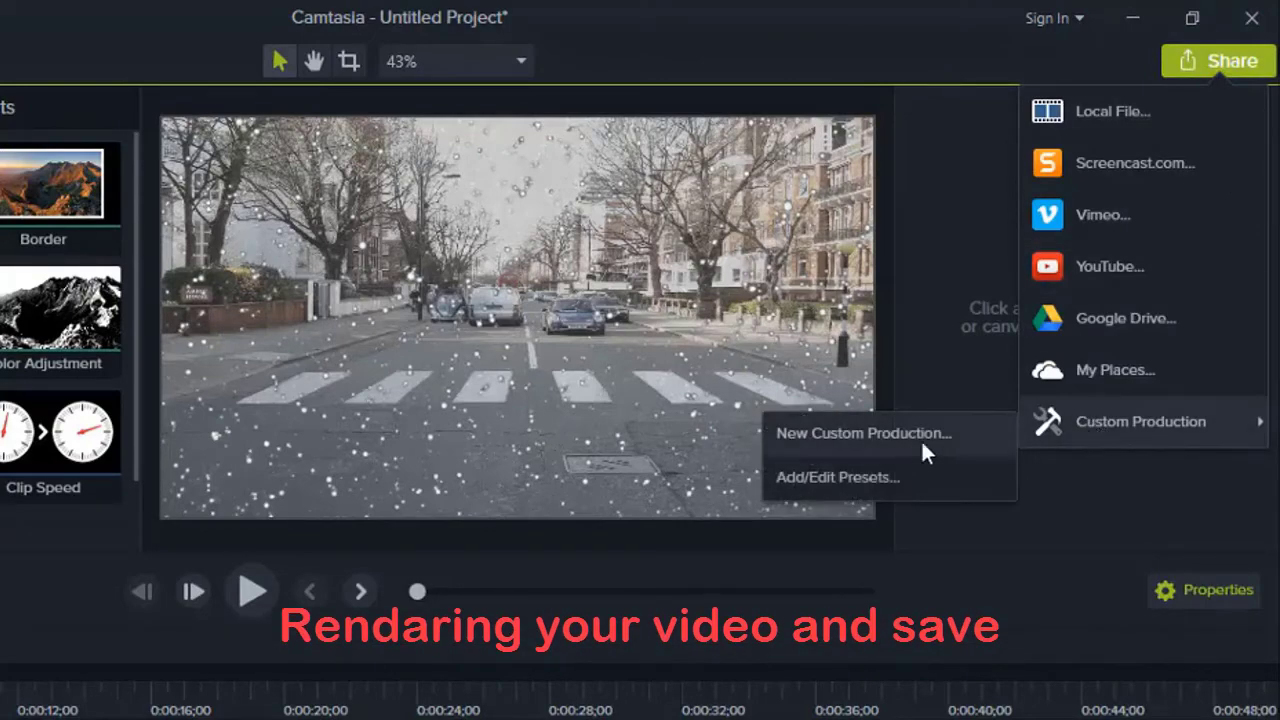
left_click(872, 436)
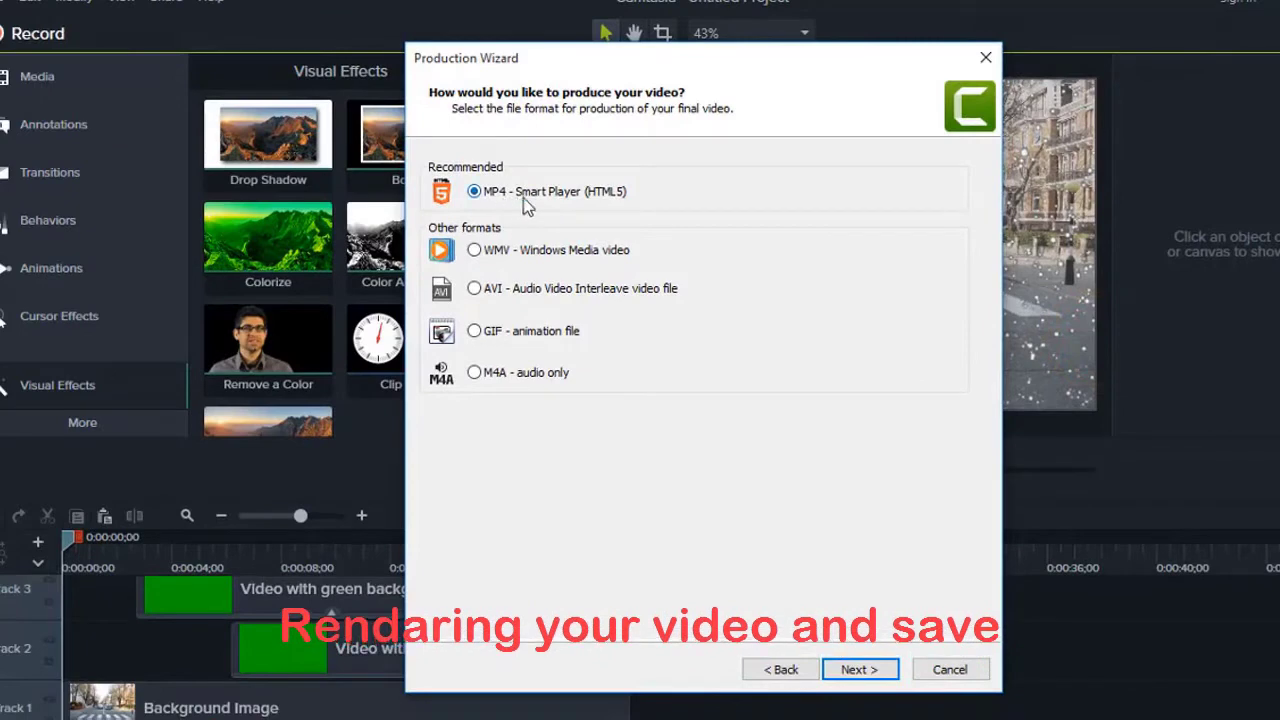
left_click(862, 670)
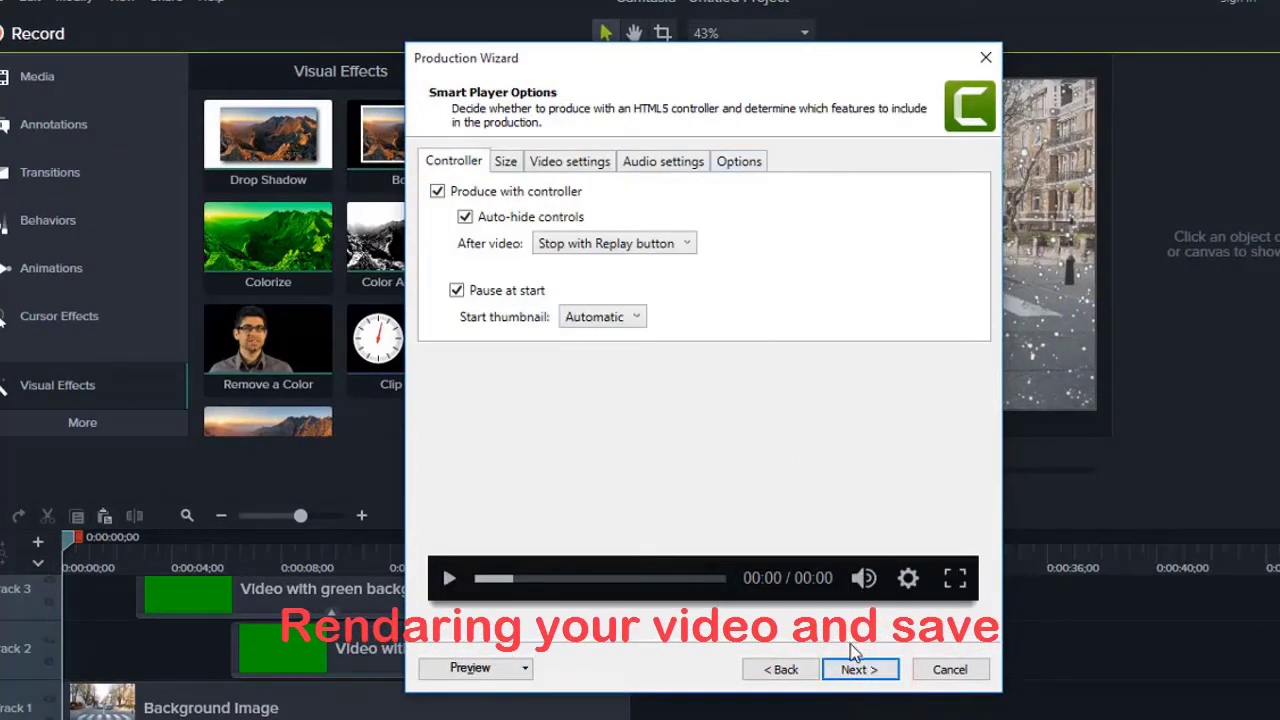
left_click(860, 670)
left_click(860, 670)
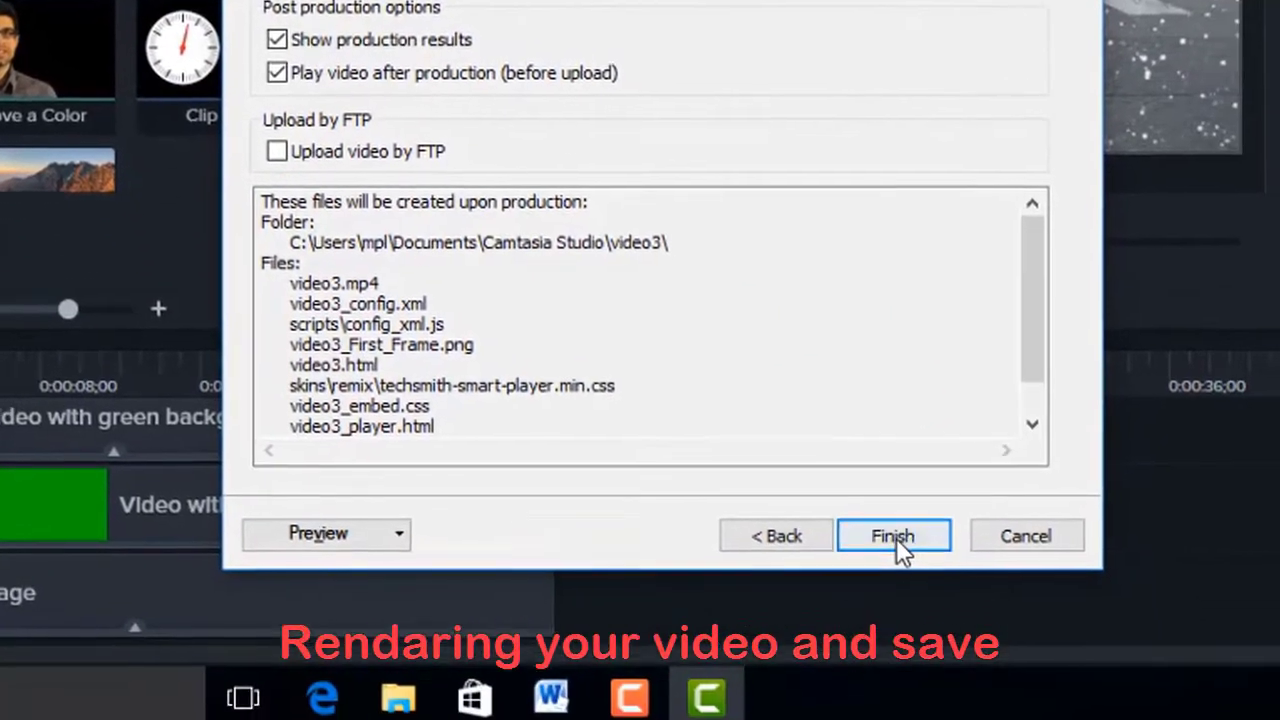
left_click(894, 535)
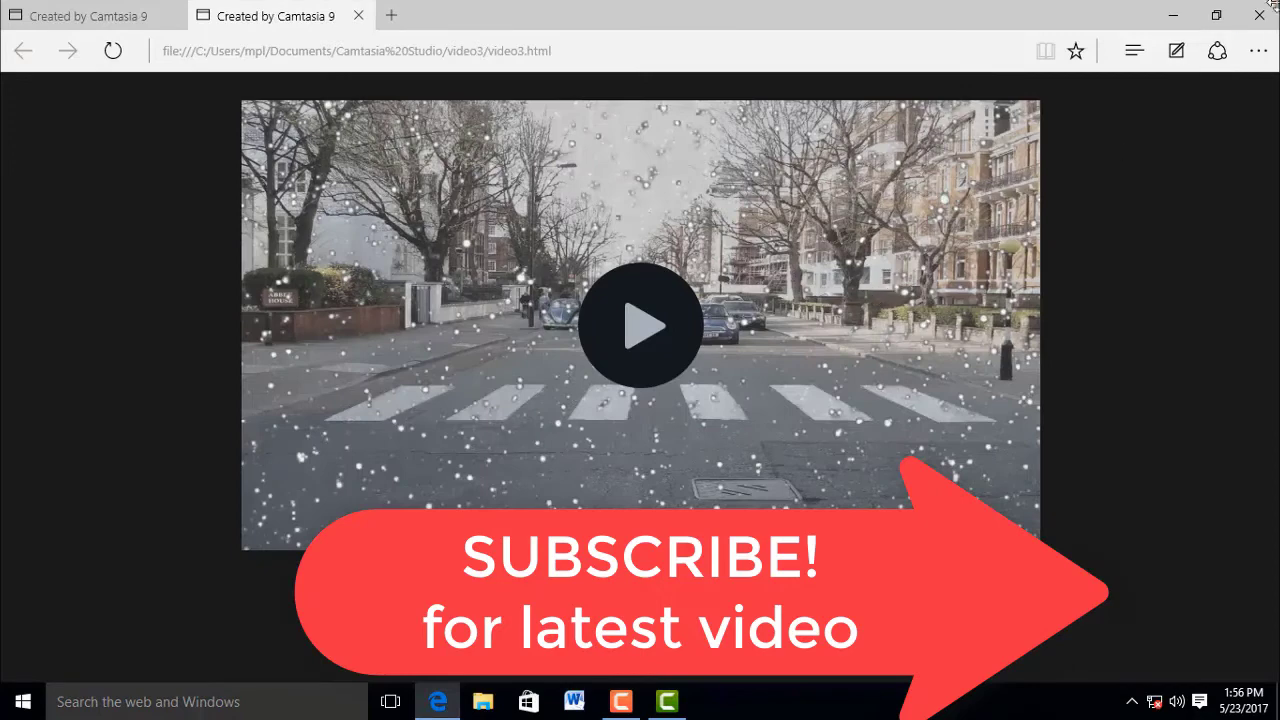
Step: Close the produced video's browser page and open the MP4 file named "video" on the desktop for playback
left_click(1238, 20)
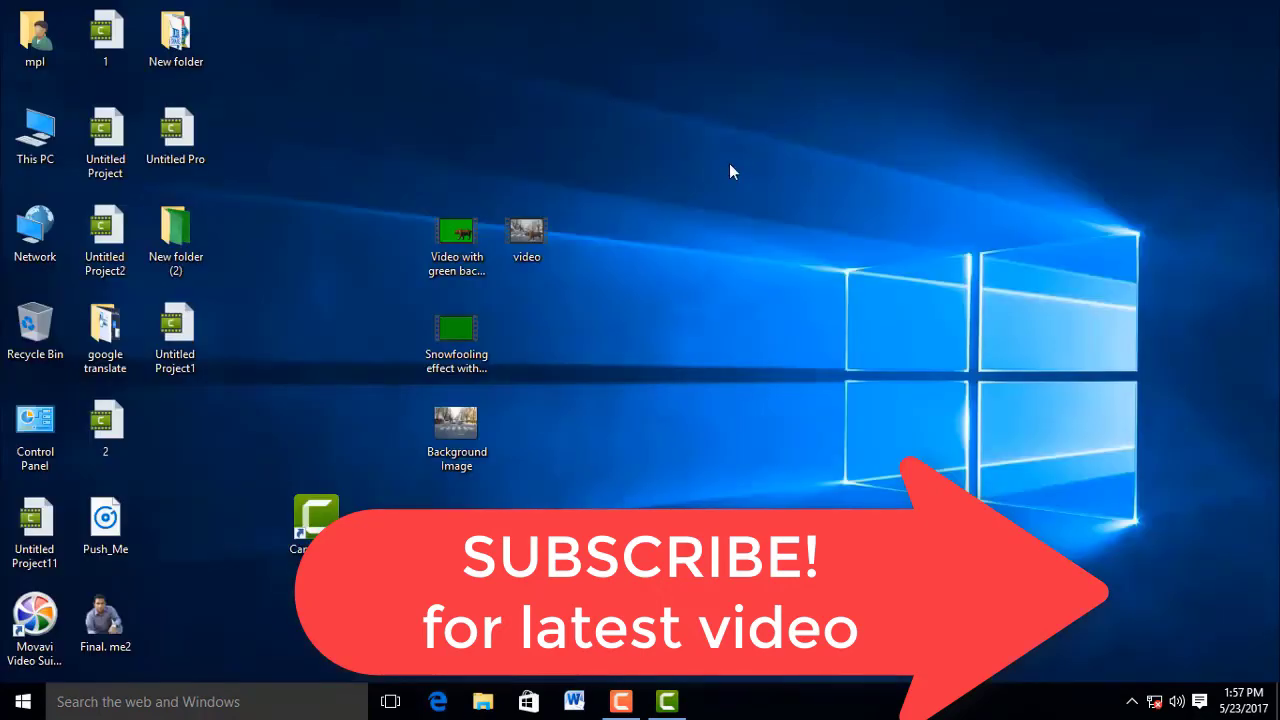
right_click(735, 152)
left_click(765, 205)
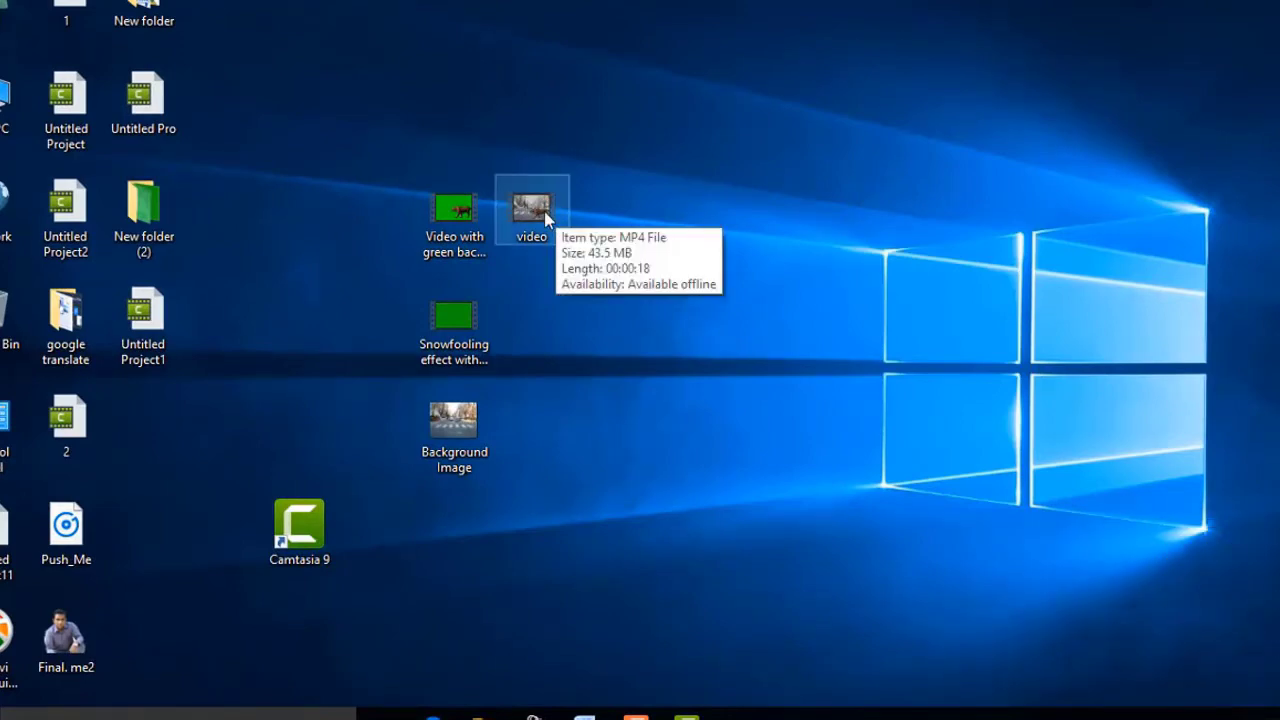
double_click(532, 208)
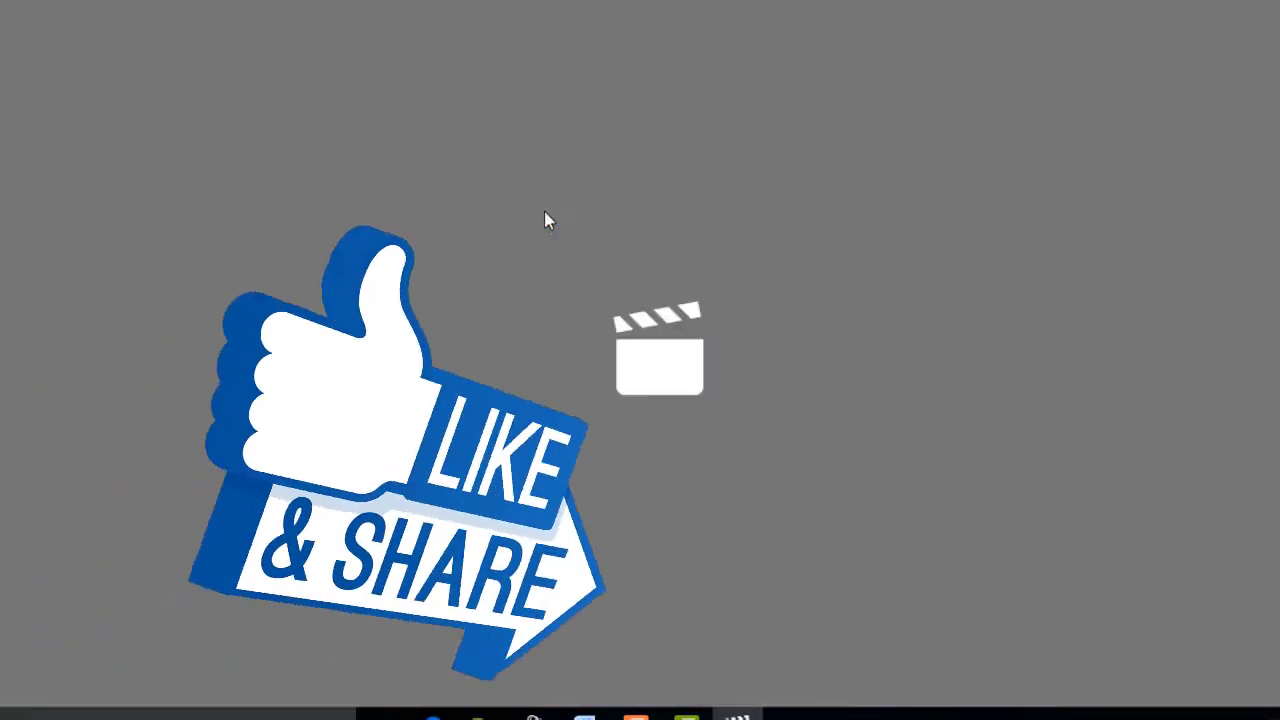